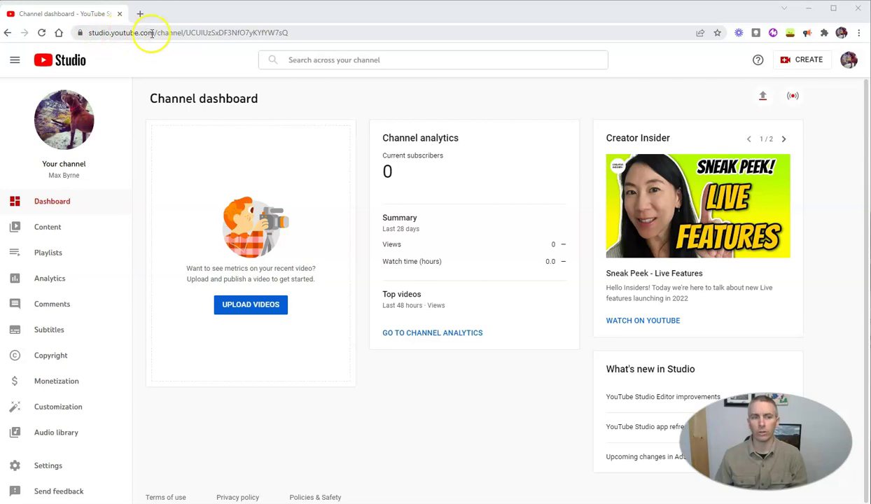
# Step: Upload the 'Chronicling America - A Great Place to Find Historic Newspapers' video from the Desktop
pyautogui.click(763, 95)
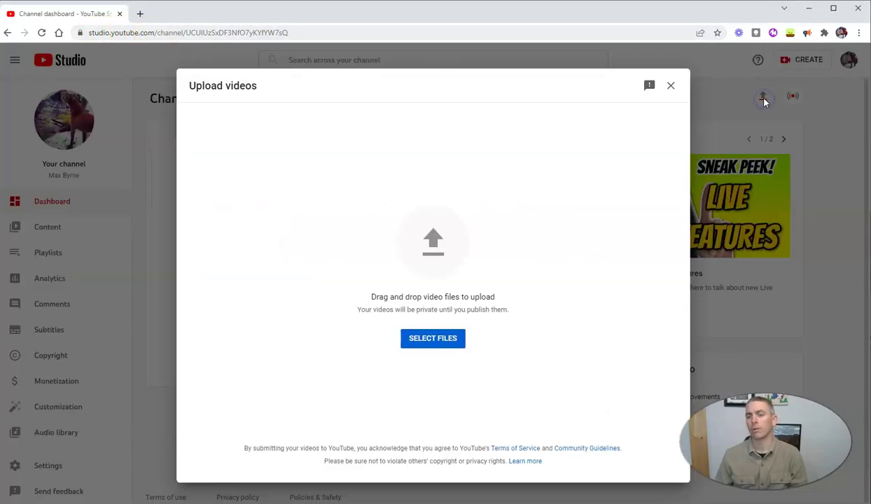
pyautogui.click(436, 238)
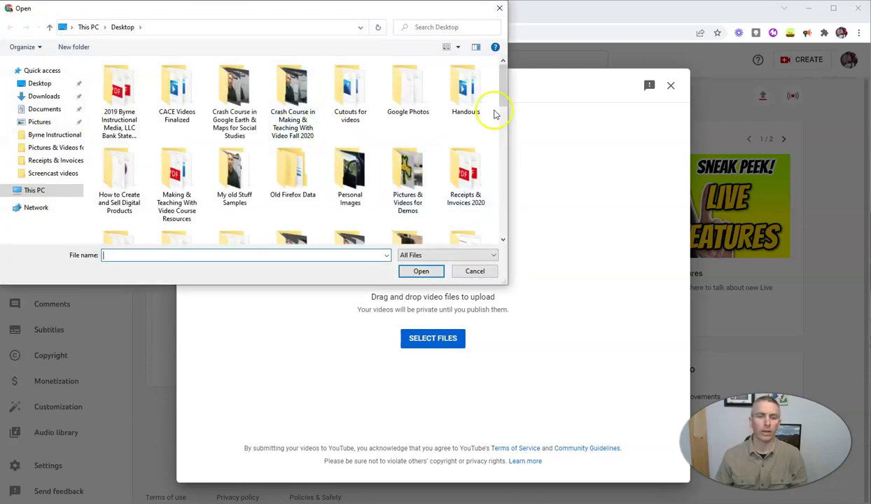
pyautogui.moveTo(501, 92); pyautogui.dragTo(500, 150)
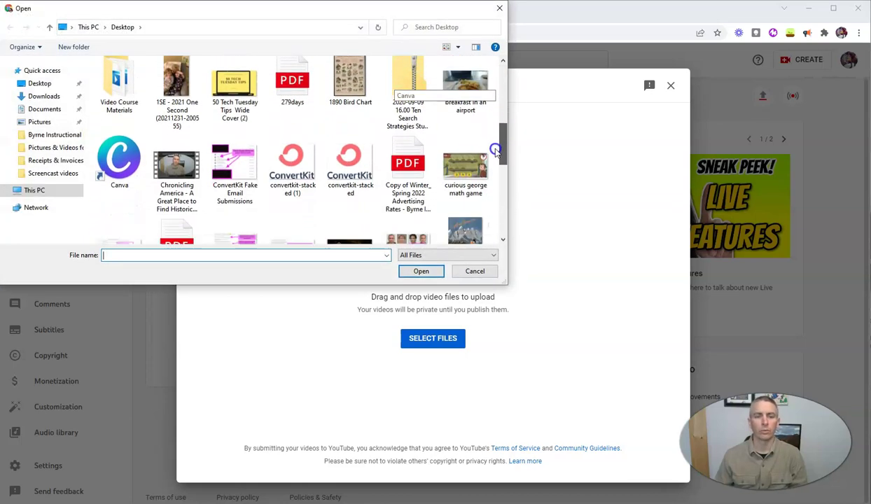
pyautogui.click(177, 172)
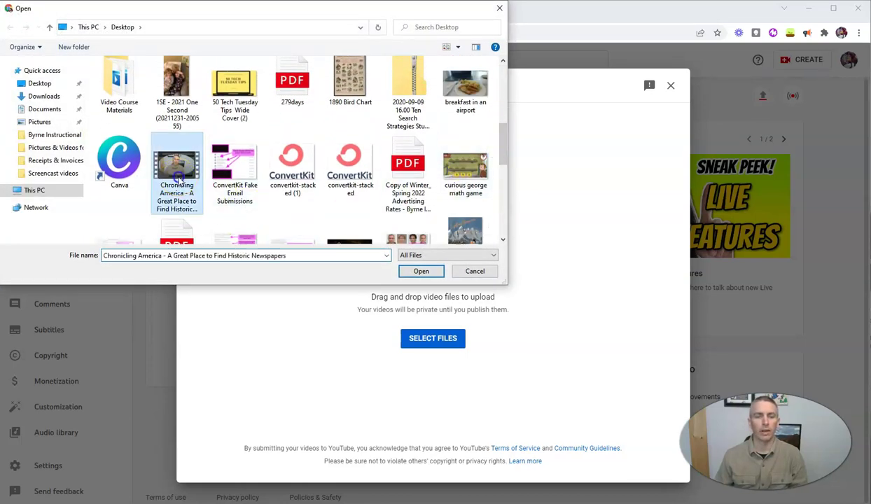
pyautogui.click(420, 271)
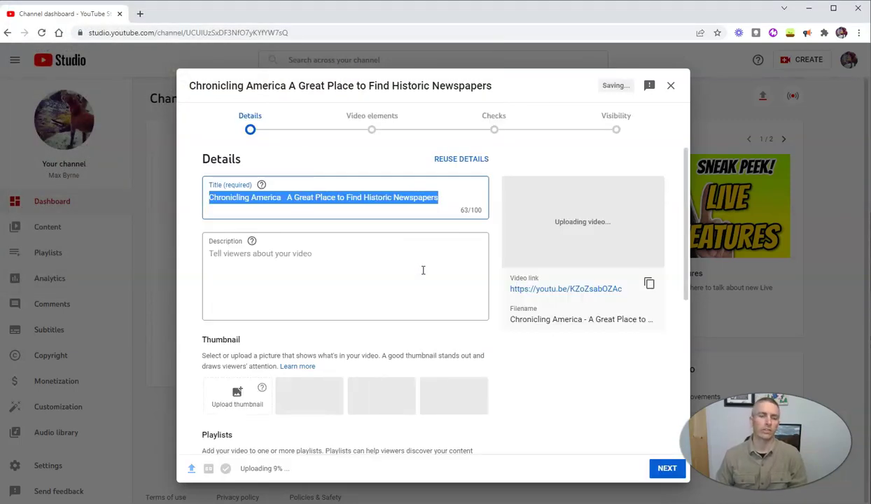
# Step: Change the video title to 'Chronicling America - An Overview'
pyautogui.click(297, 194)
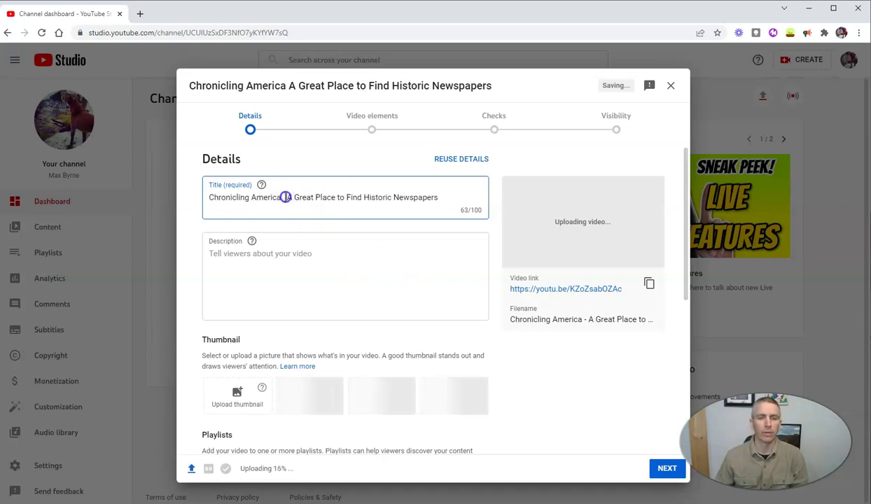
pyautogui.moveTo(285, 197); pyautogui.dragTo(459, 209)
pyautogui.press('BackSpace')
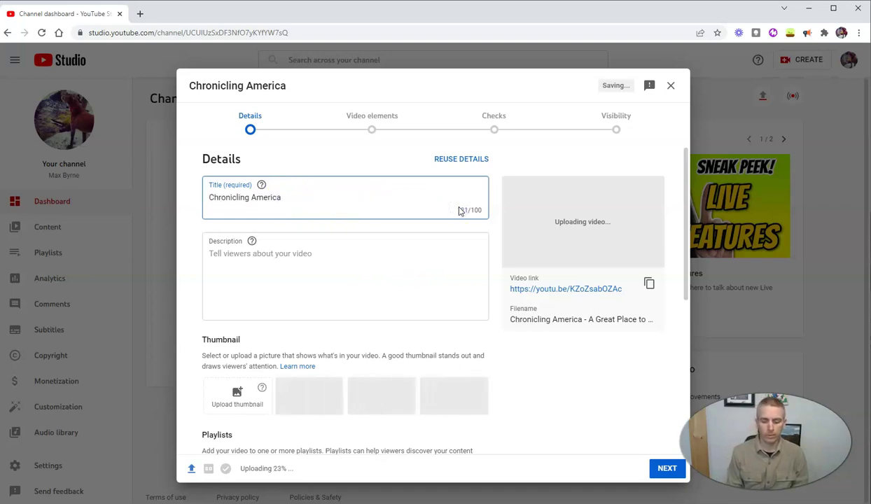
pyautogui.write(' - An')
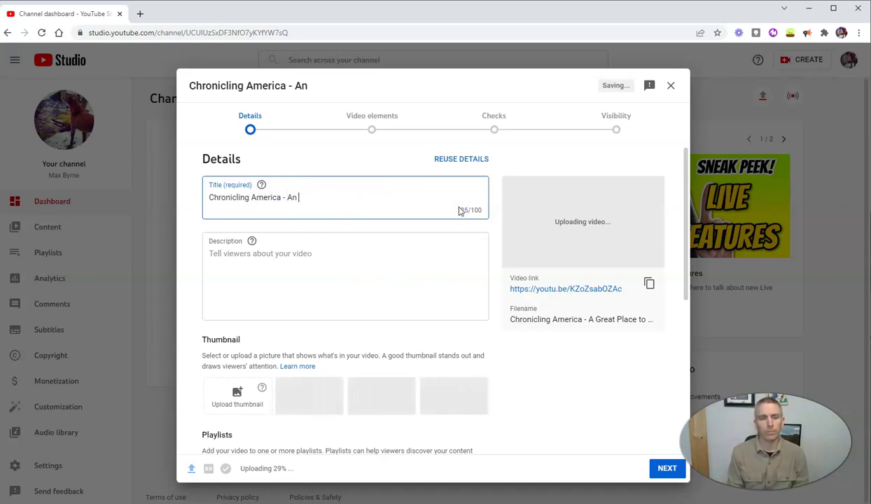
pyautogui.write('d Overview')
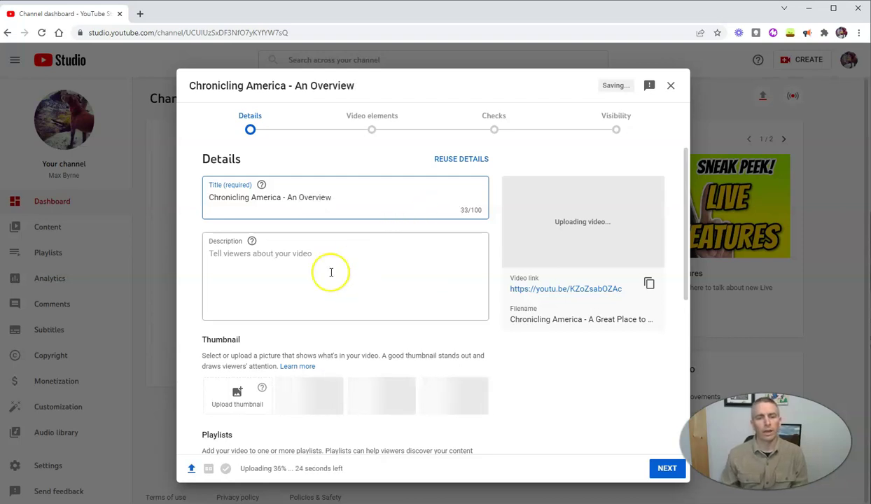
# Step: Add the LOC overview description, fix the 'Chronciling' typo, and append #history #americanhistory
pyautogui.click(330, 270)
pyautogui.write('T')
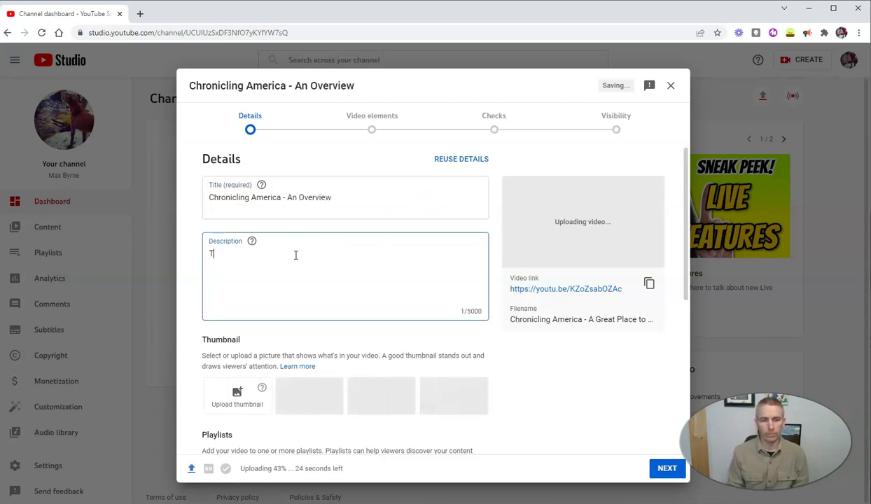
pyautogui.write('his is an over')
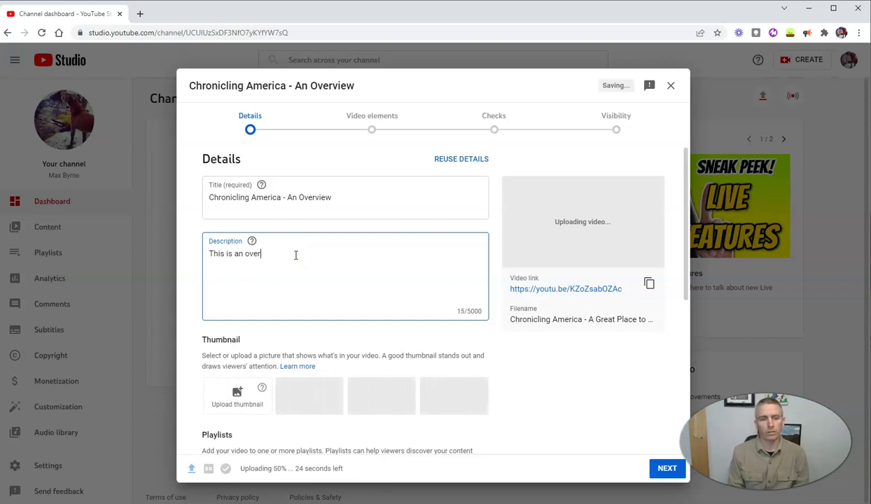
pyautogui.write('view of the ')
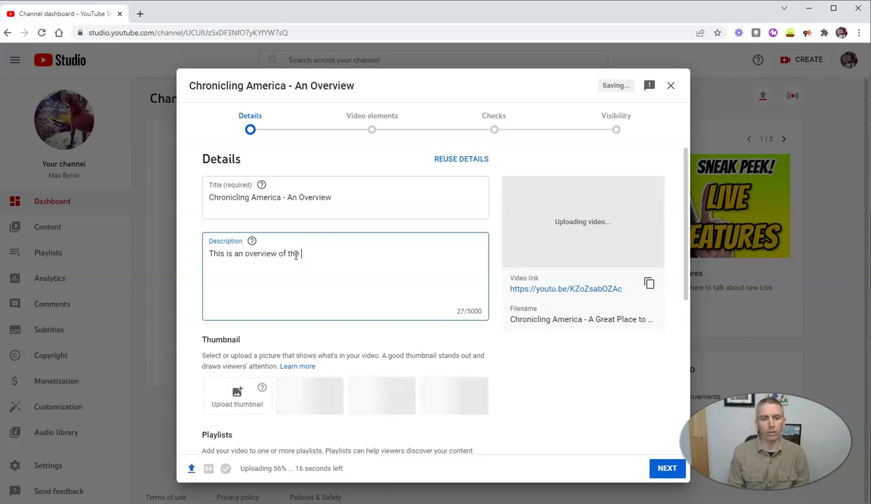
pyautogui.write('Chronic')
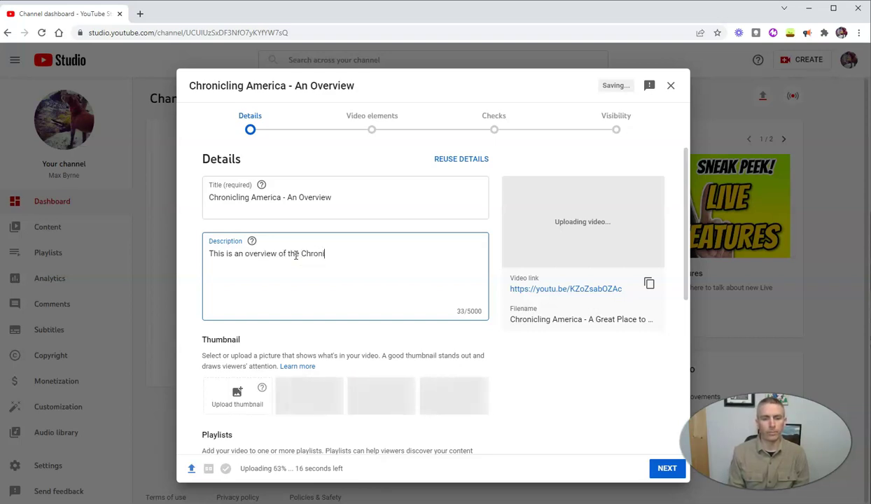
pyautogui.write('ling ')
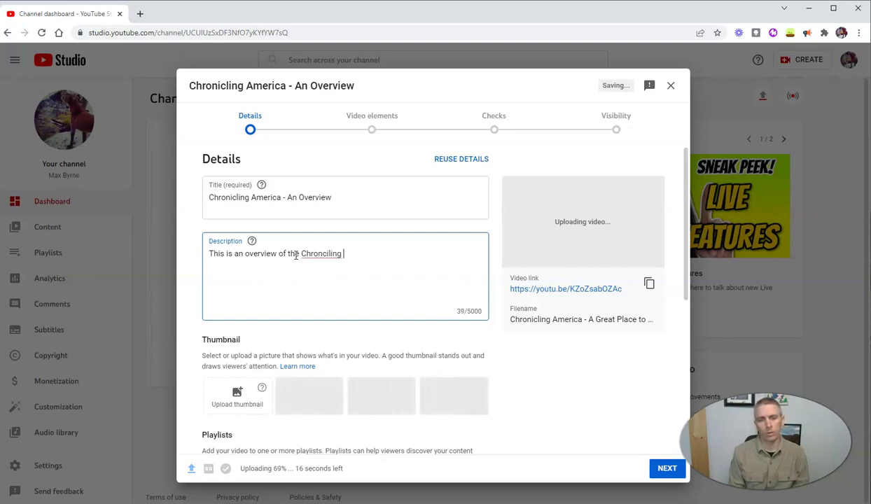
pyautogui.write('America ')
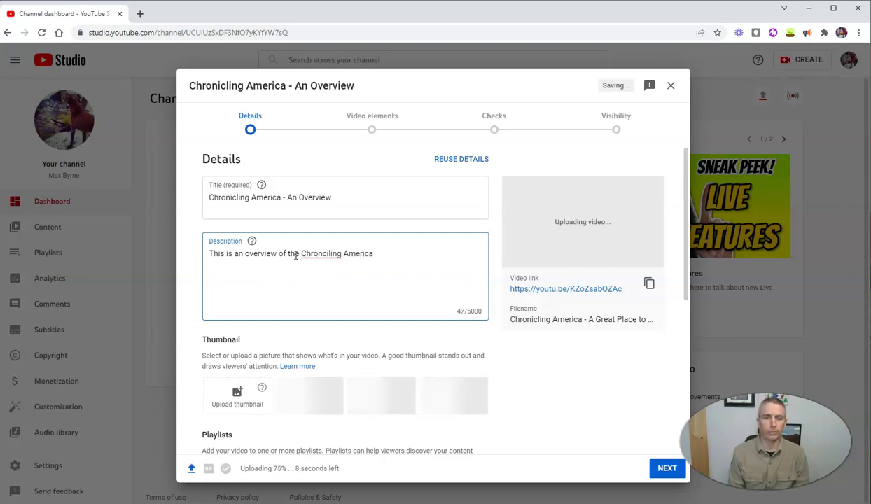
pyautogui.write('resources')
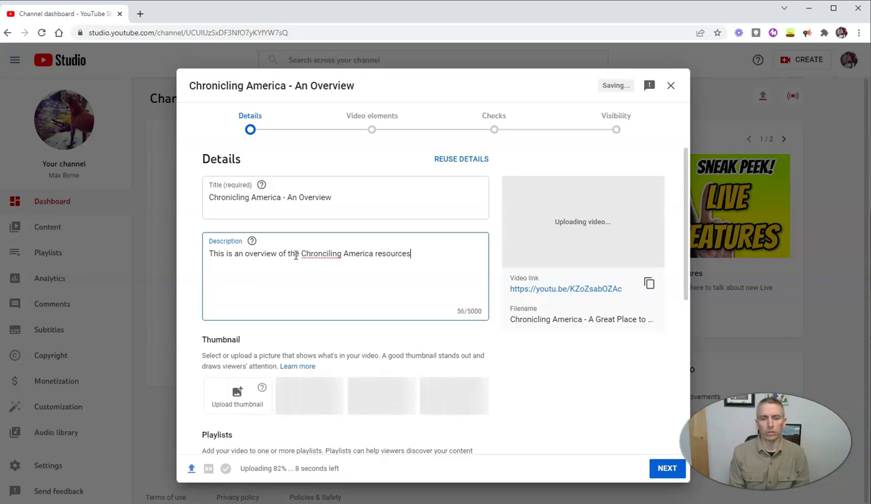
pyautogui.write(' from Ll')
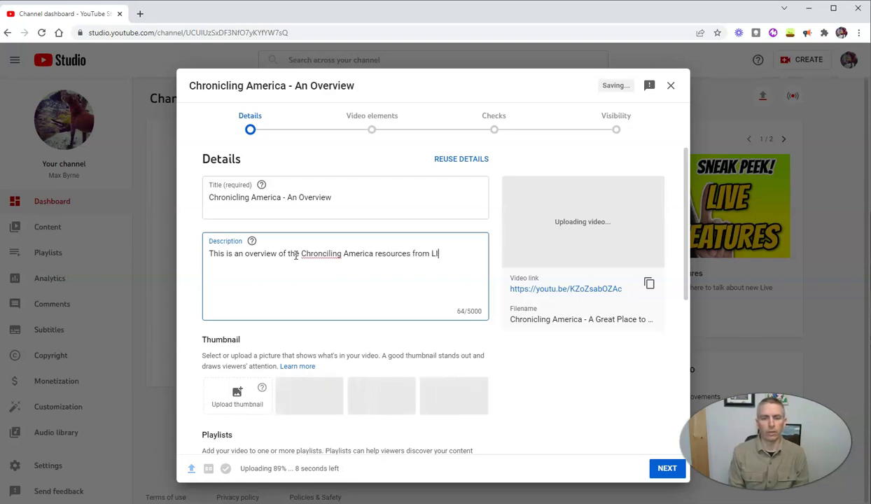
pyautogui.press('BackSpace')
pyautogui.write('OC.')
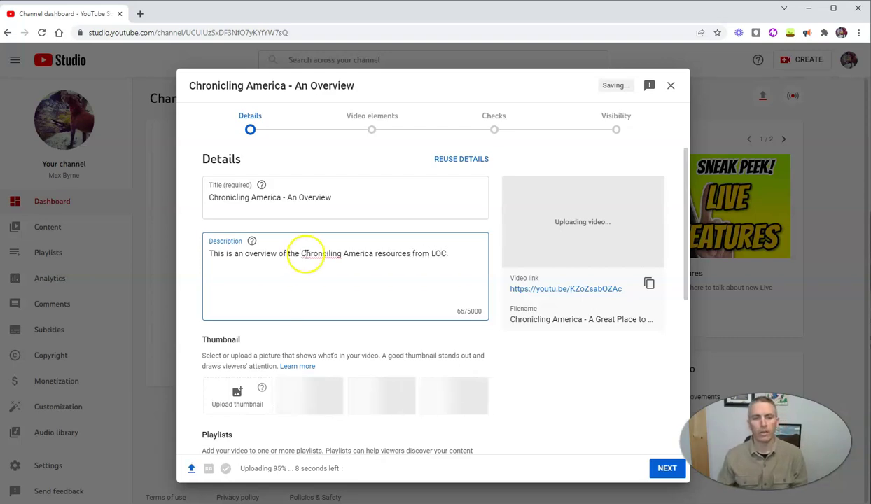
pyautogui.rightClick(320, 255)
pyautogui.click(343, 267)
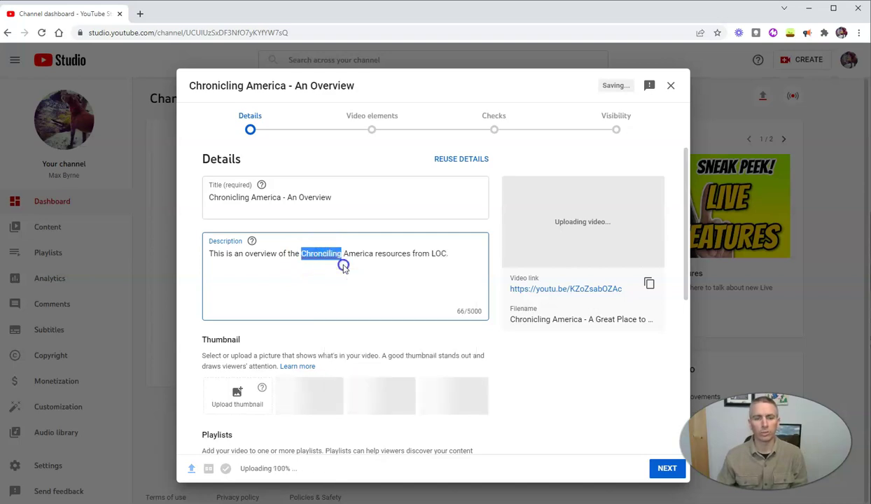
pyautogui.click(453, 259)
pyautogui.press('Return')
pyautogui.press('Return')
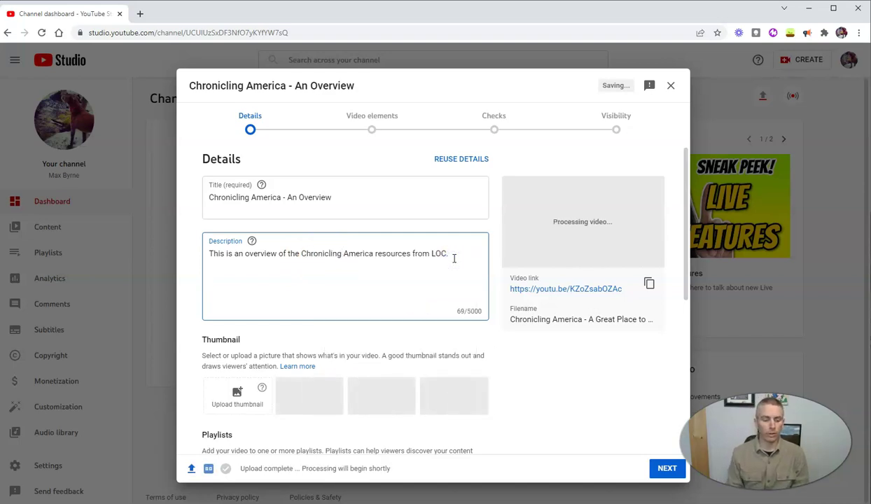
pyautogui.write('#hist')
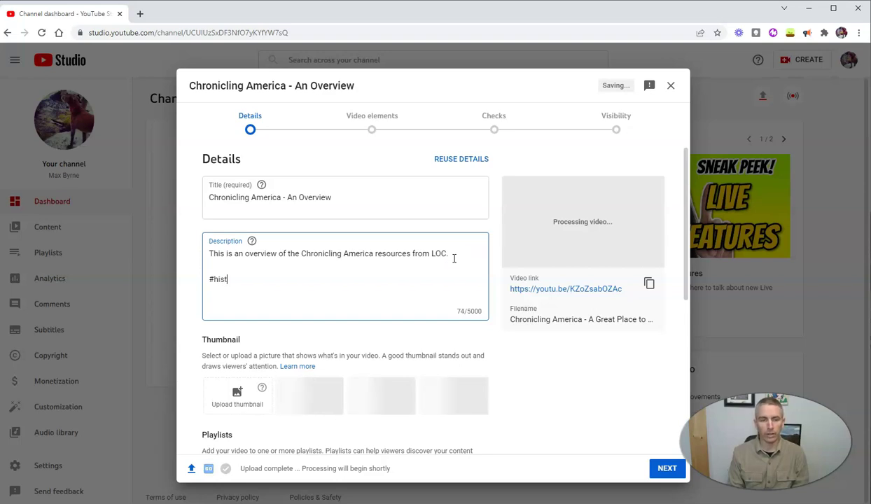
pyautogui.write('ory #a')
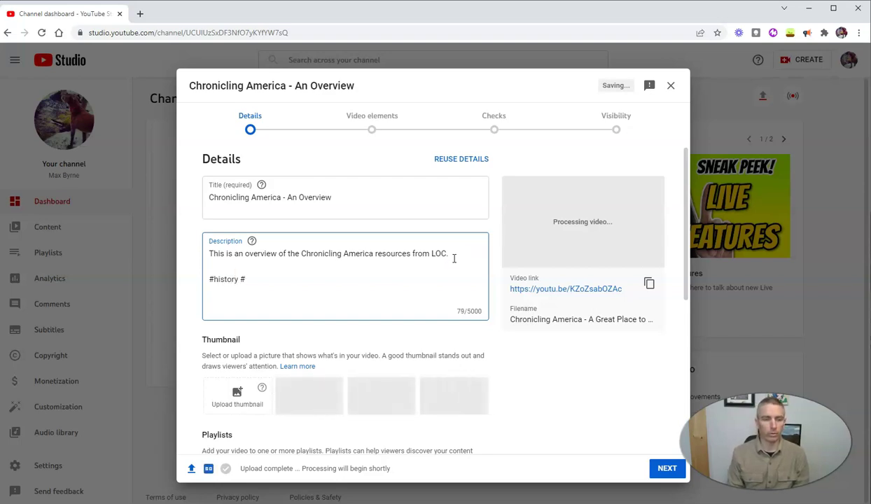
pyautogui.write('mericanhis')
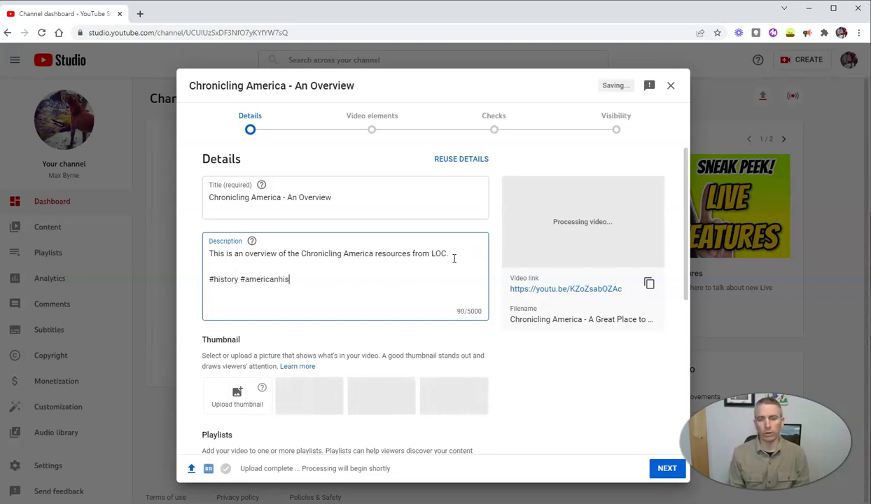
pyautogui.write('tory')
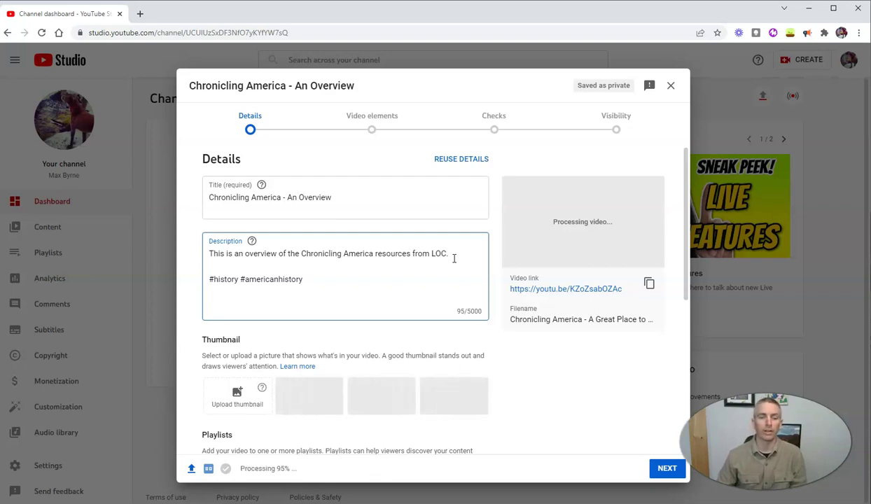
pyautogui.scroll(-2, 483, 346)
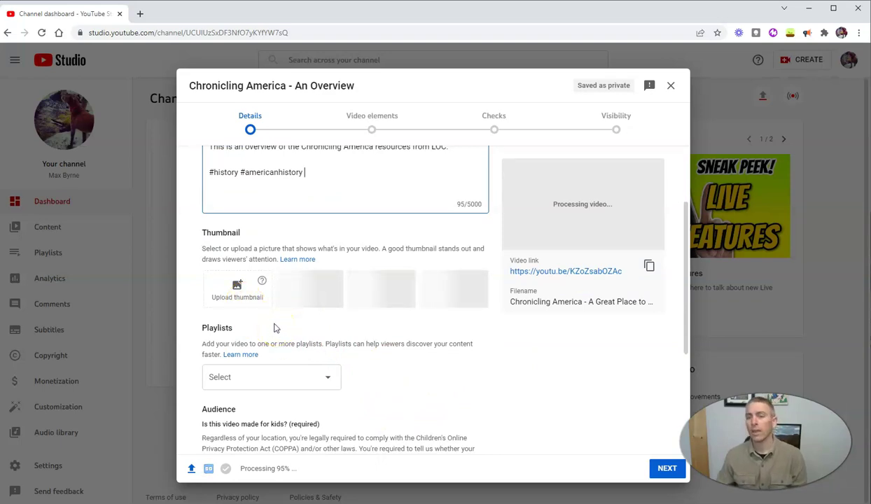
pyautogui.click(242, 292)
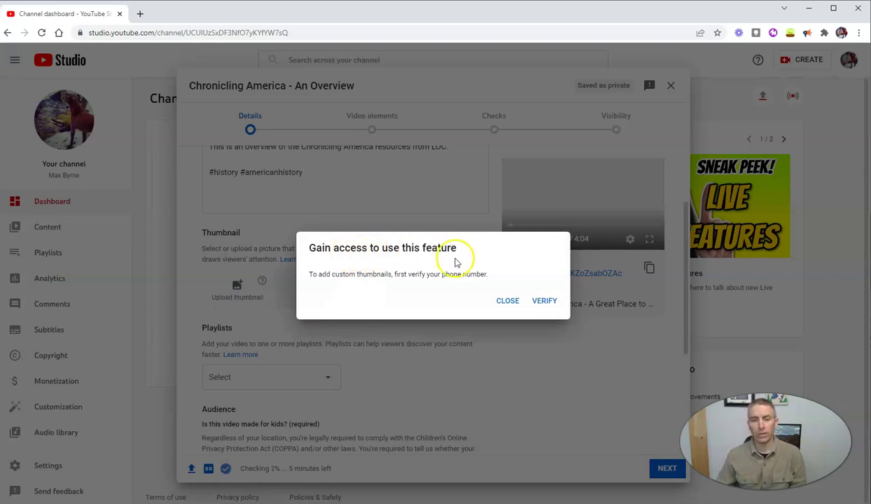
pyautogui.click(509, 301)
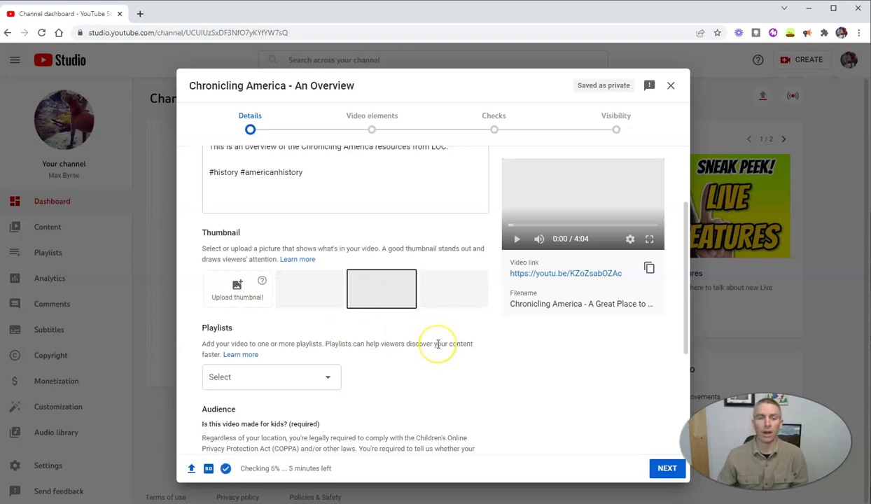
# Step: Add the video to the US History Lessons playlist
pyautogui.scroll(1, 437, 343)
pyautogui.scroll(-2, 460, 354)
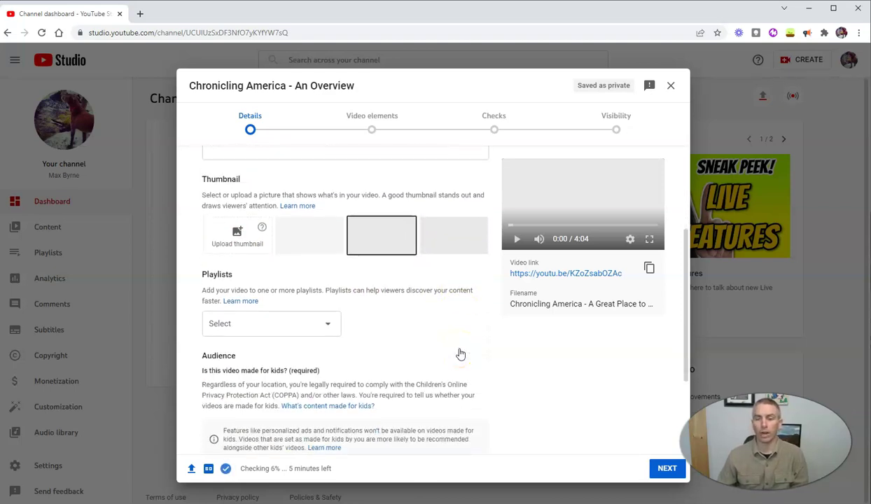
pyautogui.scroll(-2, 460, 354)
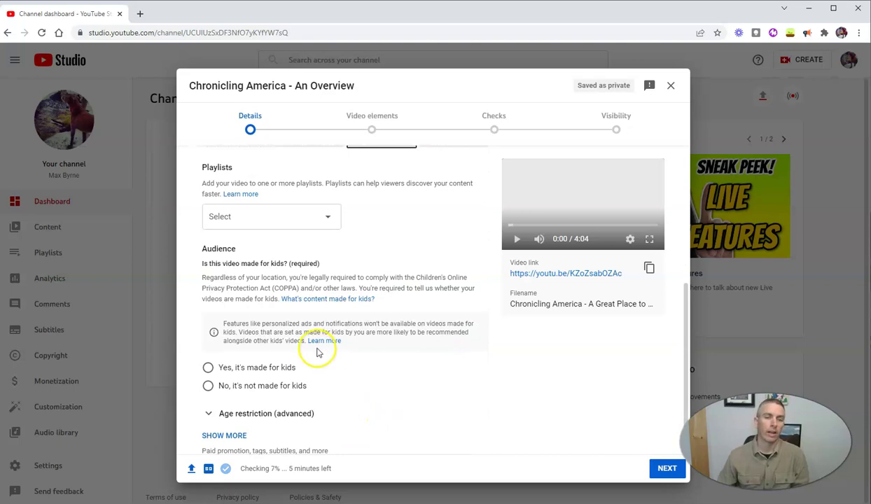
pyautogui.click(324, 217)
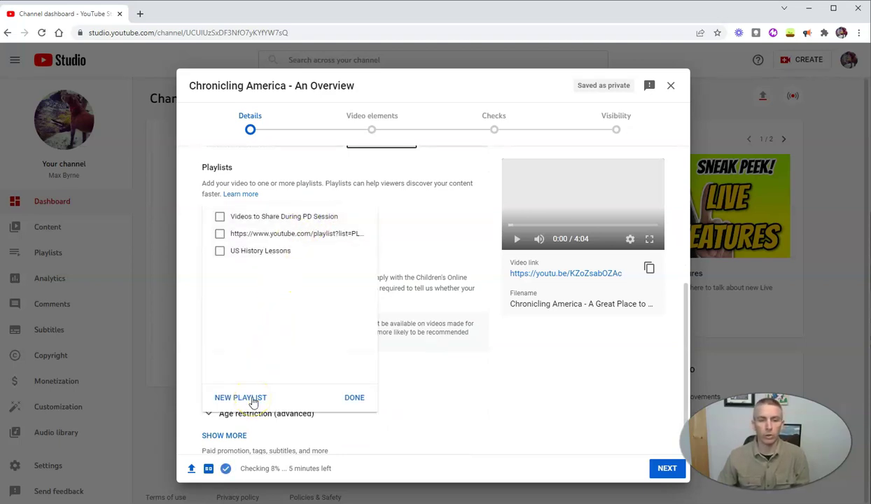
pyautogui.click(220, 252)
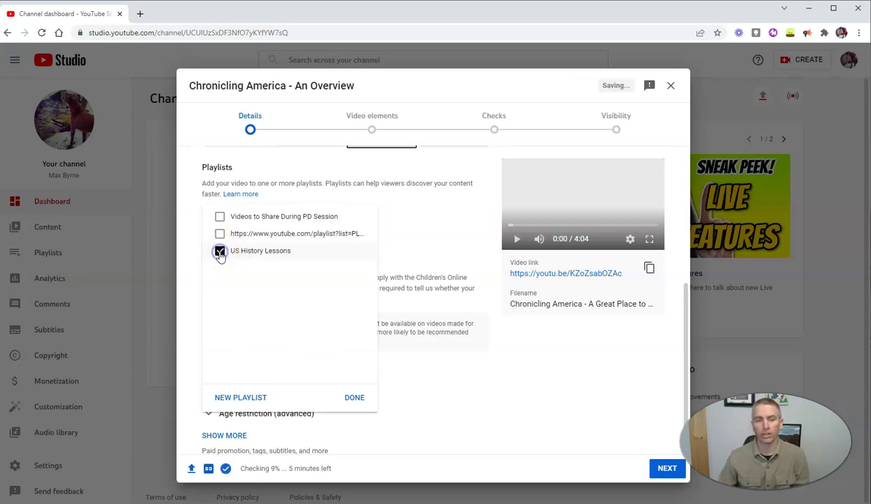
pyautogui.click(355, 396)
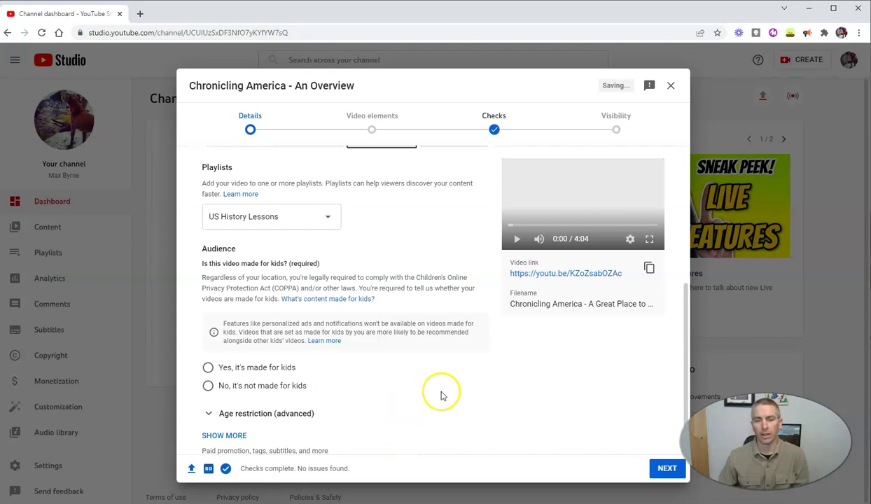
# Step: Mark the video as 'No, it's not made for kids'
pyautogui.scroll(1, 441, 393)
pyautogui.scroll(1, 424, 389)
pyautogui.scroll(-2, 426, 394)
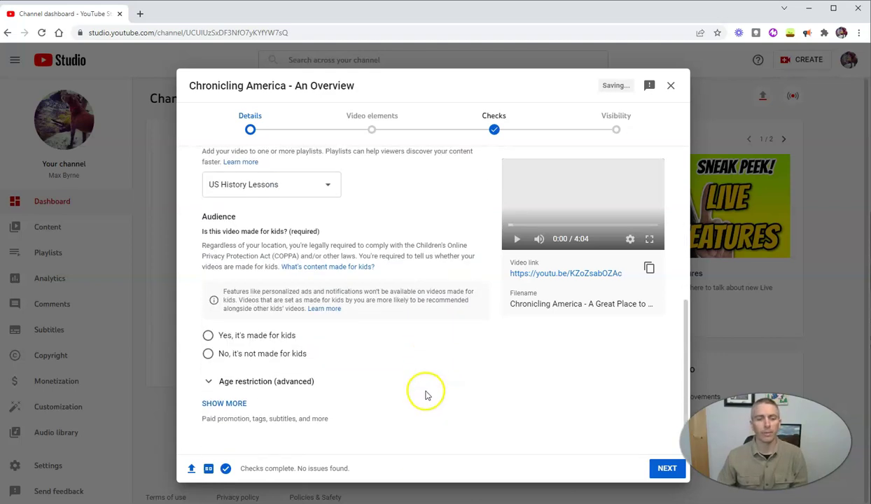
pyautogui.click(208, 353)
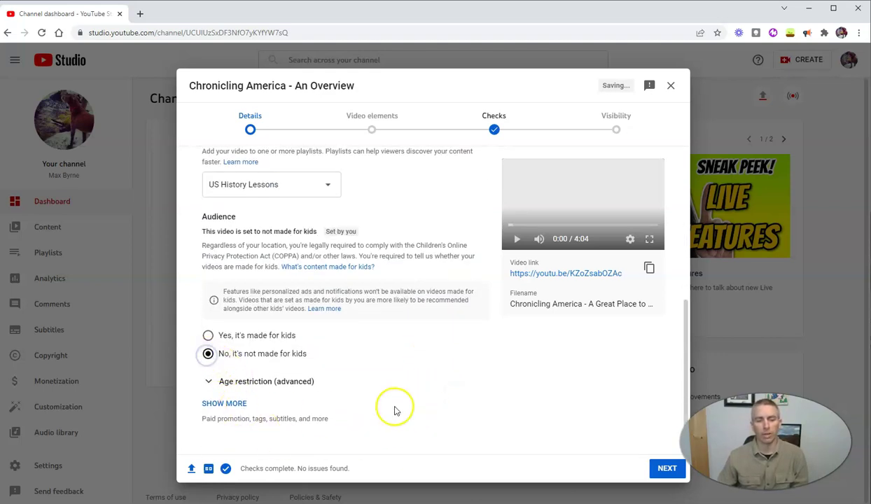
# Step: Add the tag History in the additional settings
pyautogui.click(224, 404)
pyautogui.scroll(-3, 329, 406)
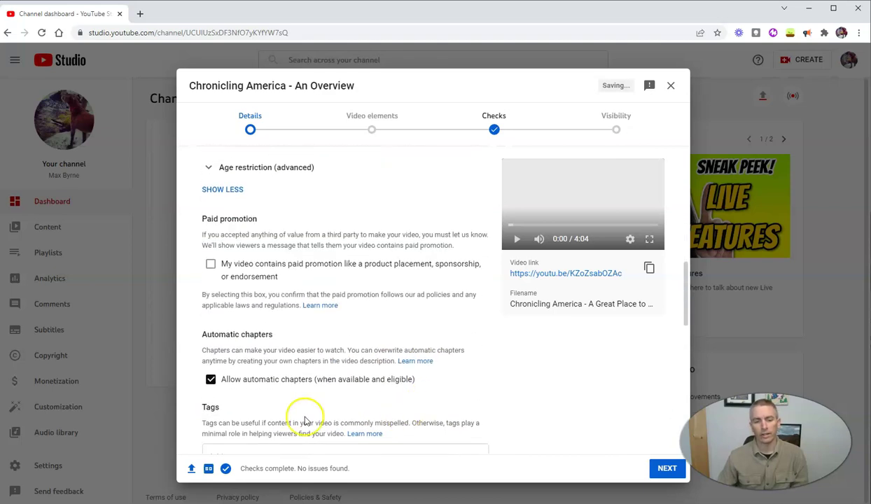
pyautogui.scroll(-2, 286, 346)
pyautogui.scroll(-2, 279, 353)
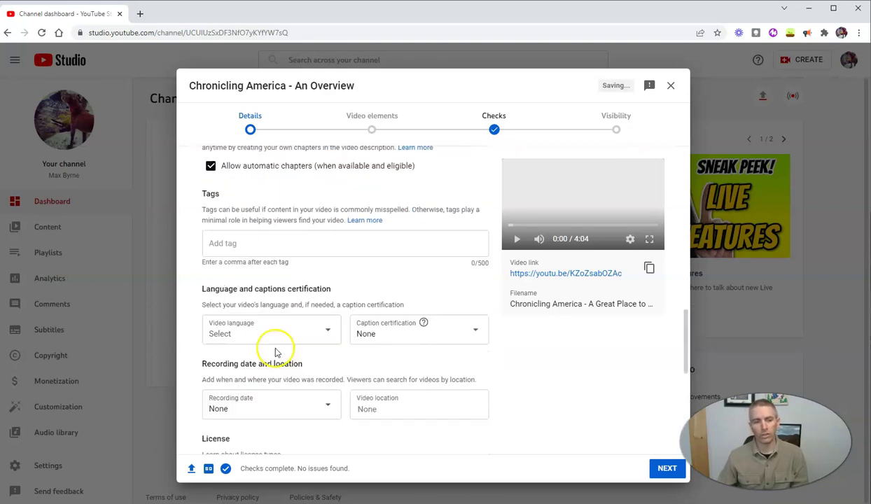
pyautogui.click(252, 242)
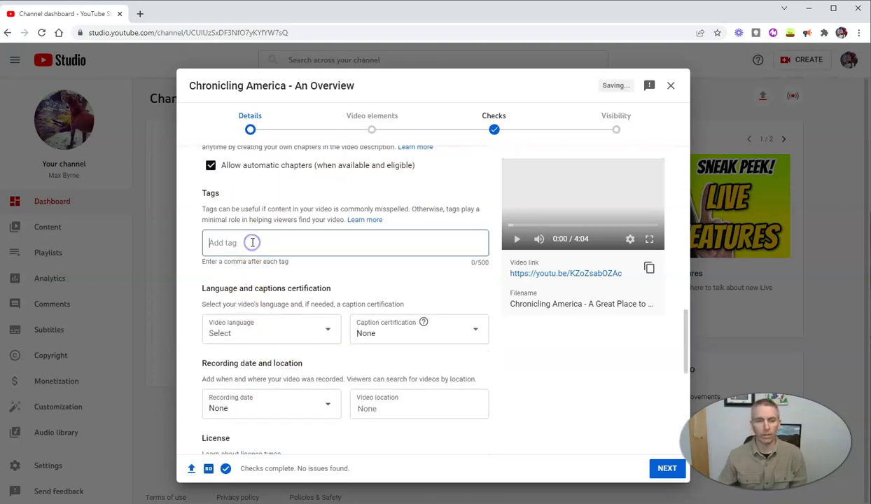
pyautogui.write('History')
pyautogui.press('Return')
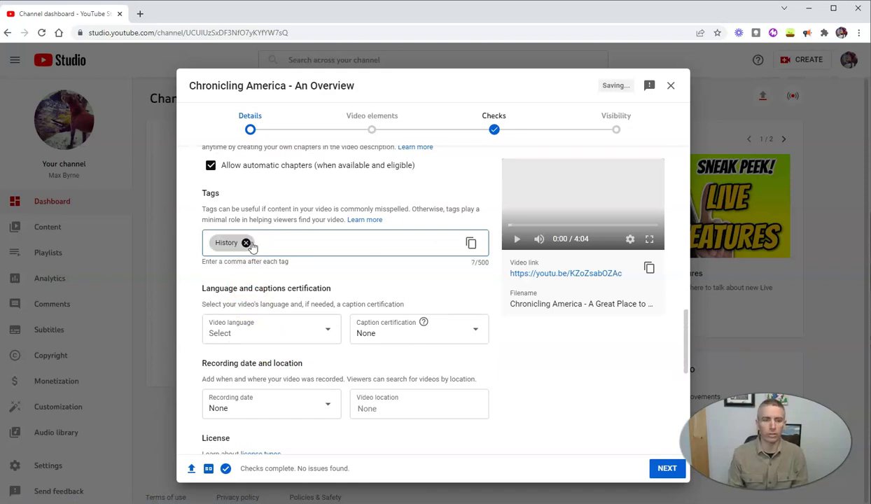
pyautogui.scroll(-1, 402, 336)
pyautogui.scroll(-2, 402, 339)
pyautogui.scroll(-2, 277, 317)
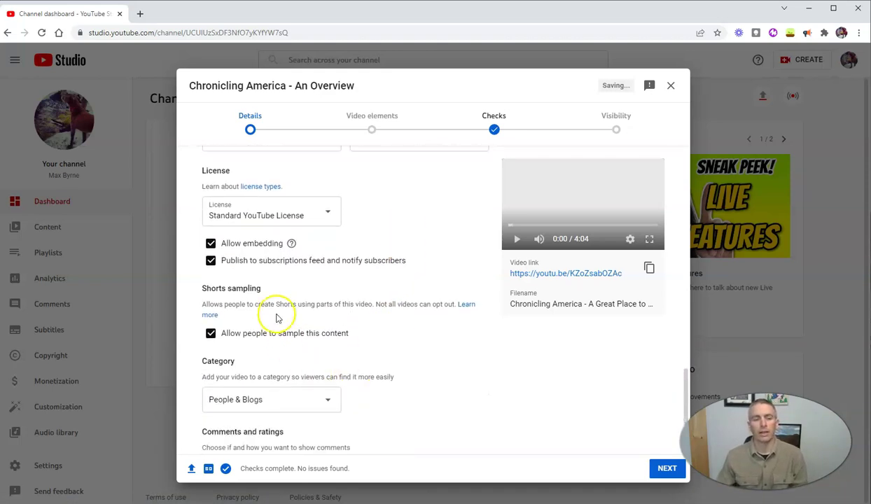
pyautogui.scroll(-1, 261, 305)
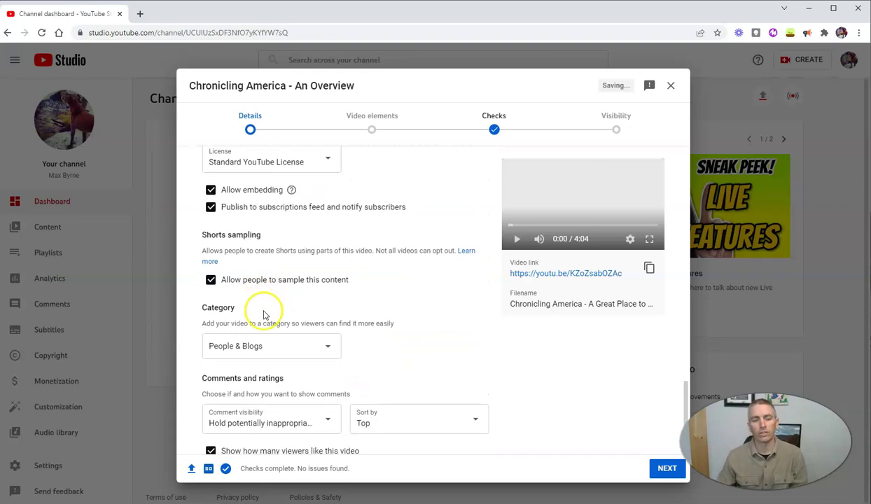
# Step: Set the category to Education and dismiss the learning notice
pyautogui.click(286, 358)
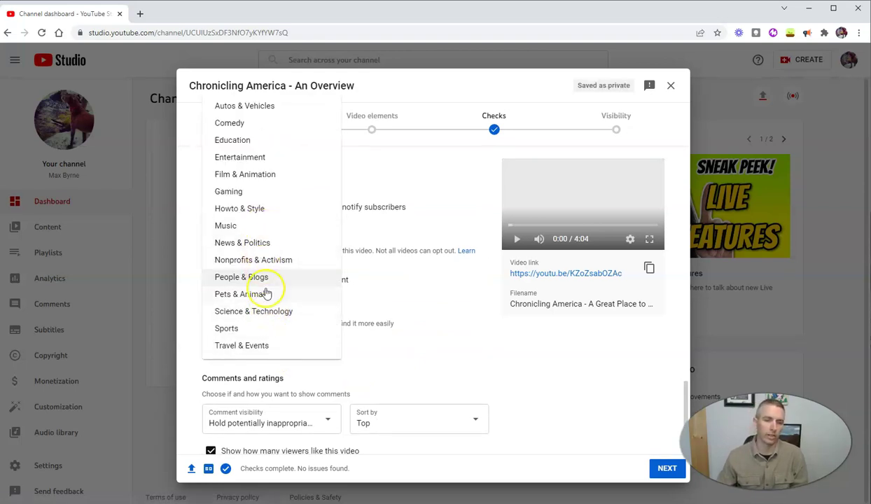
pyautogui.click(243, 141)
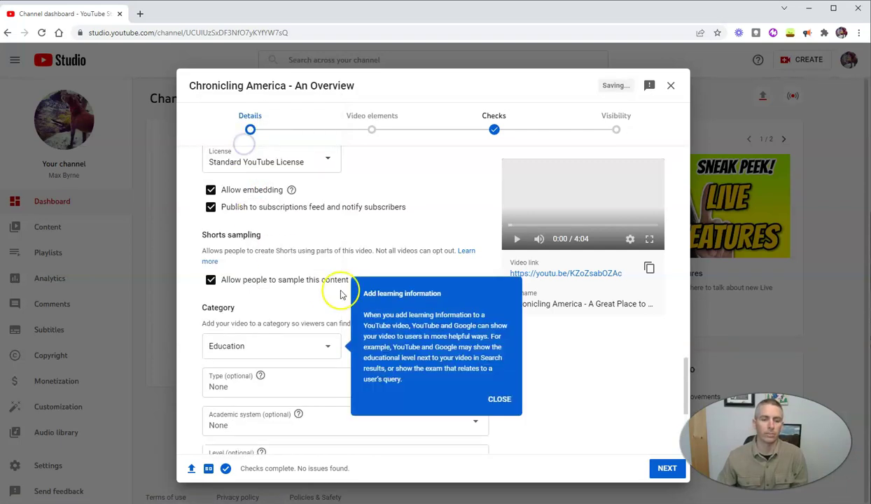
pyautogui.click(500, 399)
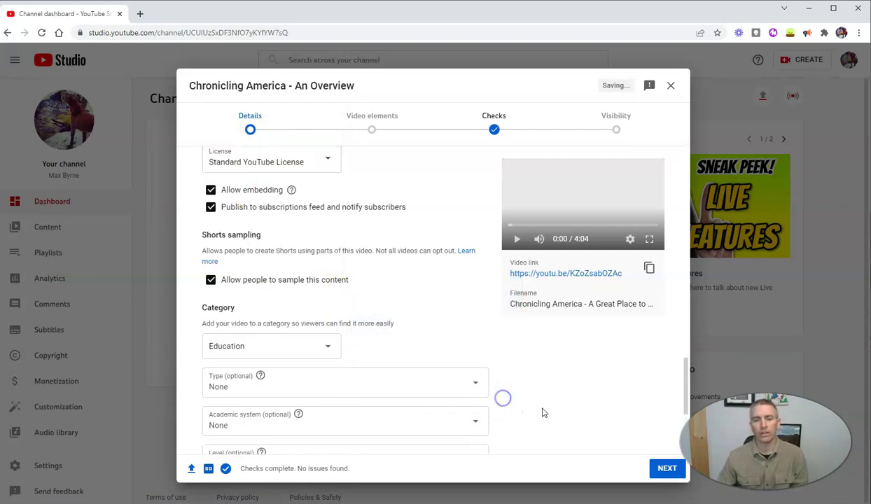
pyautogui.scroll(-3, 437, 385)
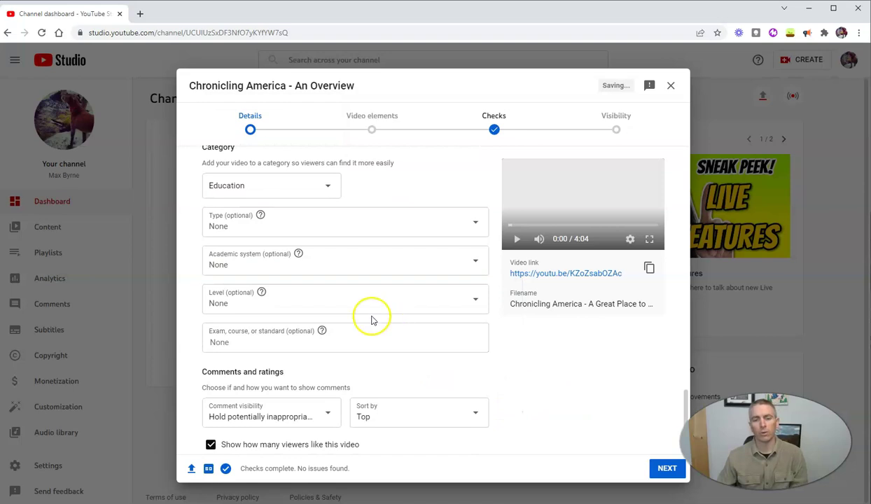
# Step: Set the educational type to Concept overview and the academic system to United States
pyautogui.click(370, 229)
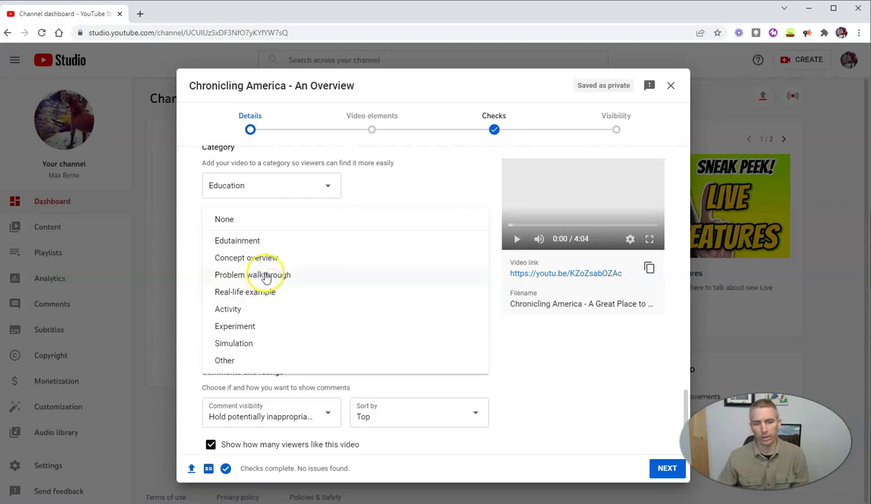
pyautogui.click(245, 344)
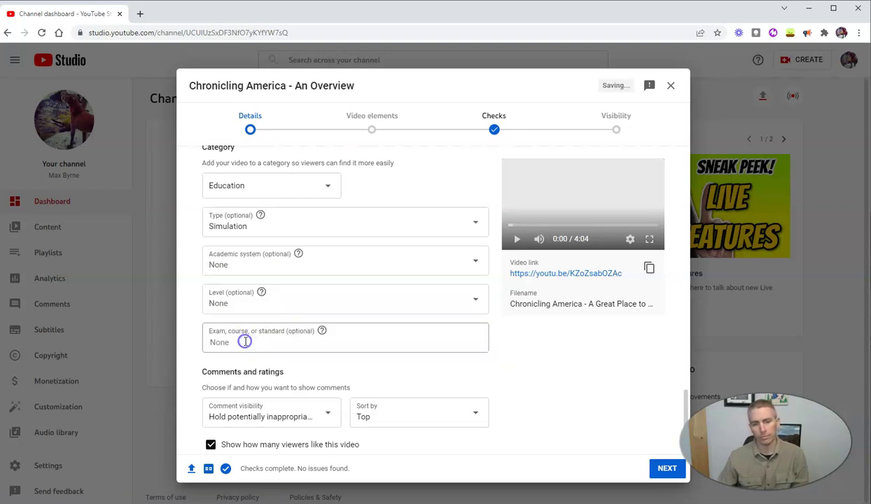
pyautogui.click(300, 222)
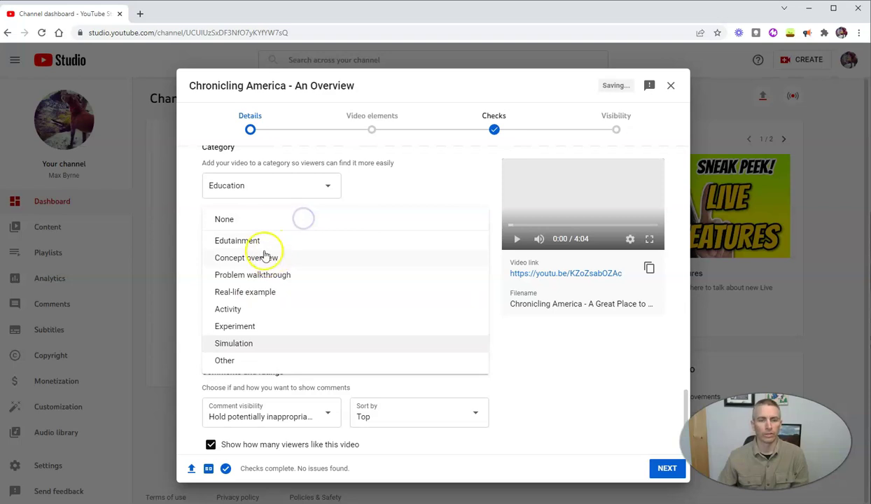
pyautogui.click(256, 260)
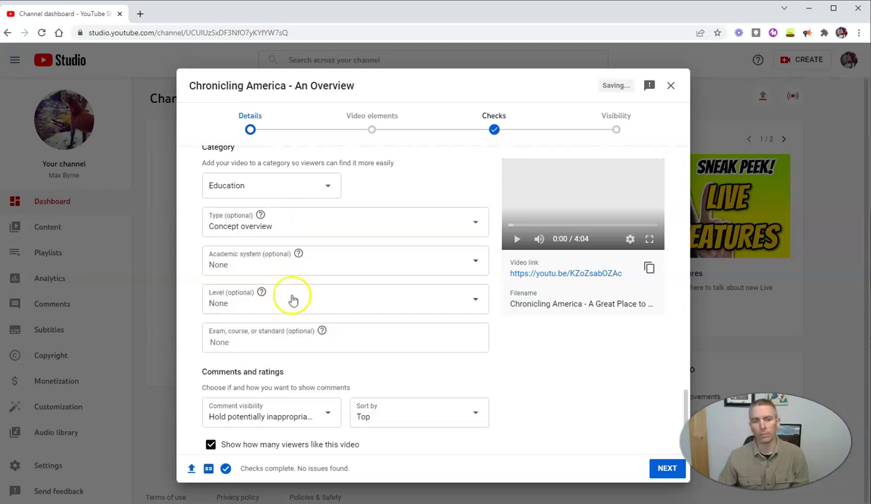
pyautogui.click(312, 269)
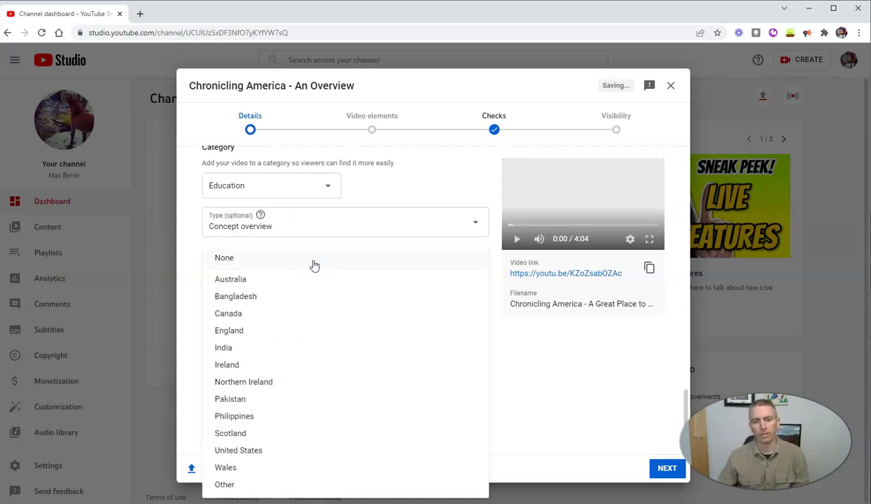
pyautogui.click(239, 448)
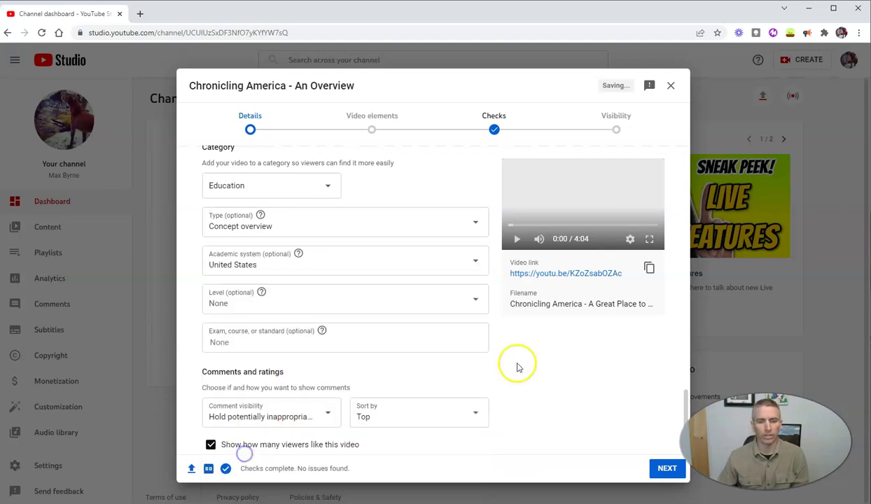
# Step: Disable comments and hide the viewer like count
pyautogui.click(558, 382)
pyautogui.scroll(-1, 308, 375)
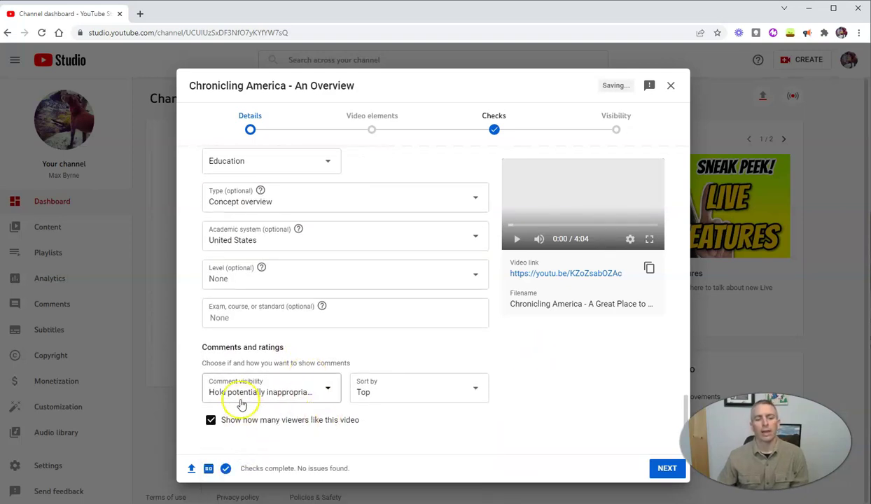
pyautogui.click(294, 391)
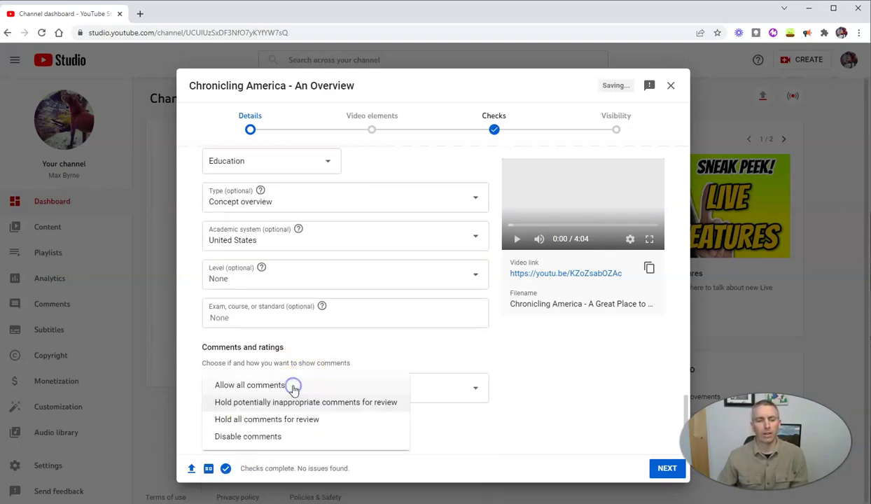
pyautogui.click(266, 437)
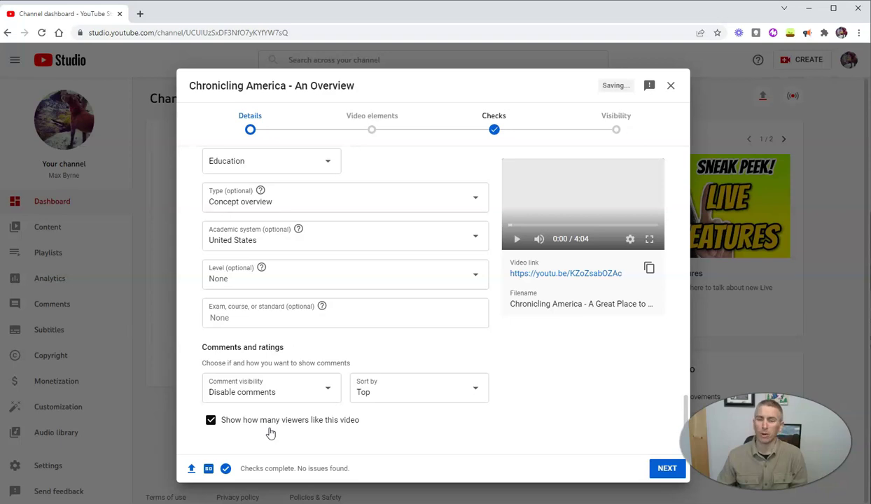
pyautogui.click(210, 419)
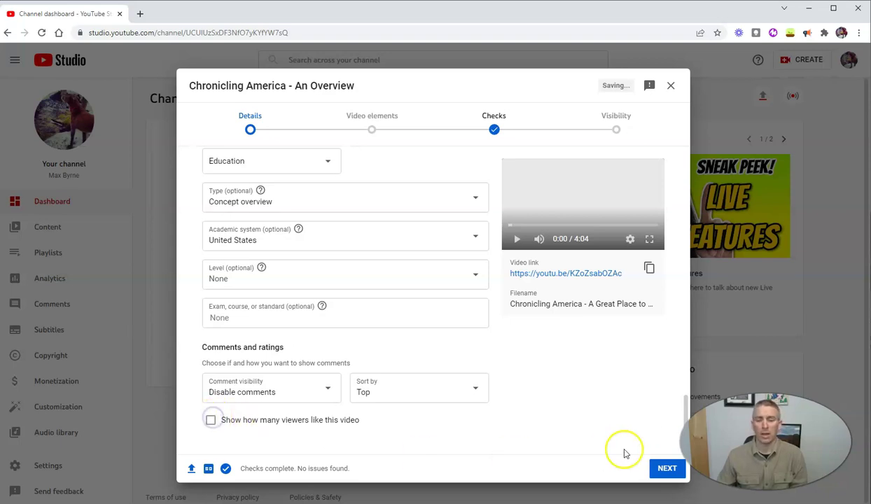
# Step: Add an end-screen layout with a video and a subscribe element
pyautogui.click(665, 473)
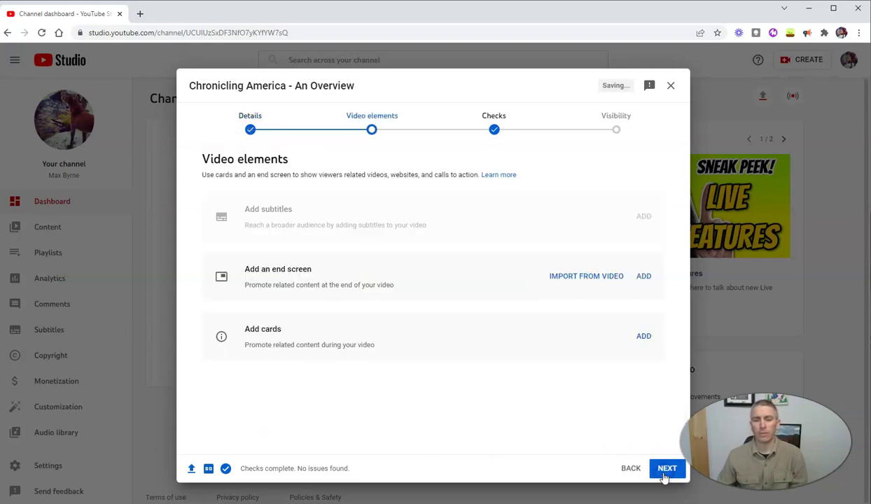
pyautogui.click(644, 278)
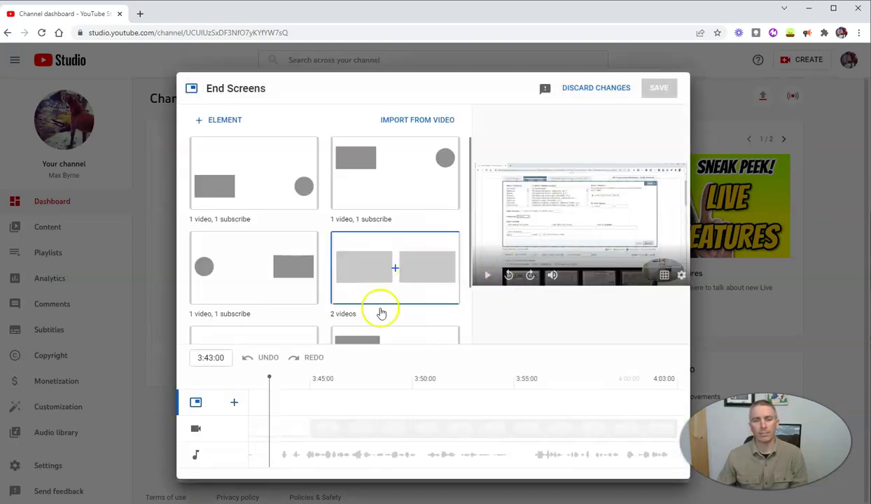
pyautogui.click(403, 189)
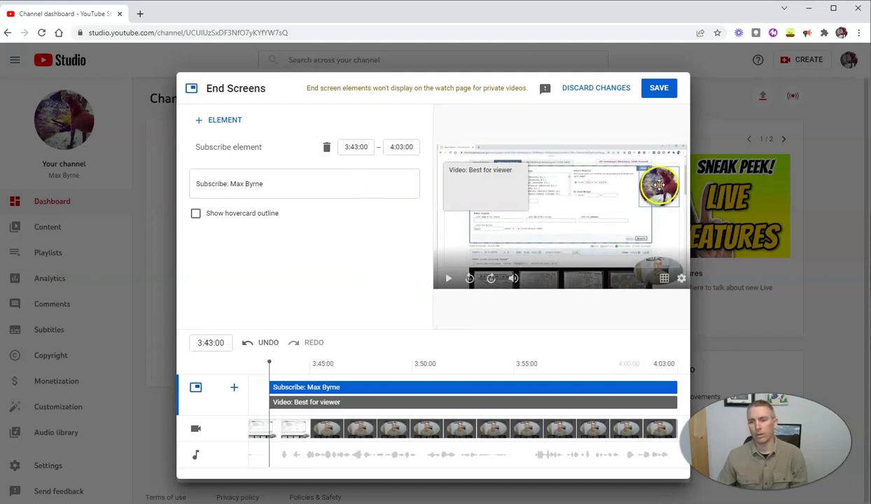
# Step: Move the Best for viewer video element lower and save the end screen
pyautogui.click(452, 178)
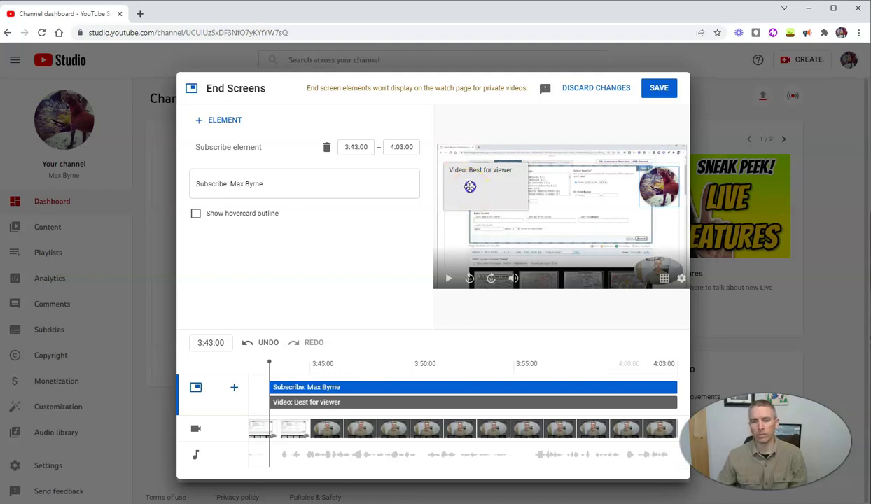
pyautogui.moveTo(470, 186); pyautogui.dragTo(458, 243)
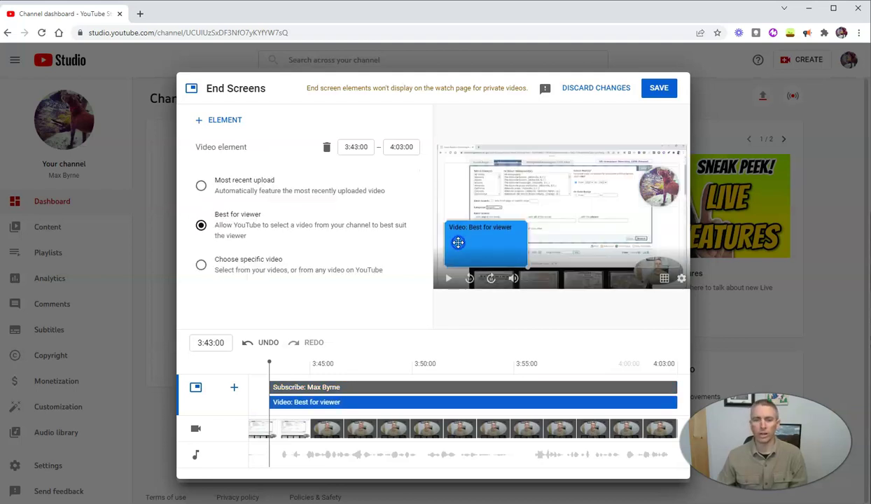
pyautogui.click(647, 94)
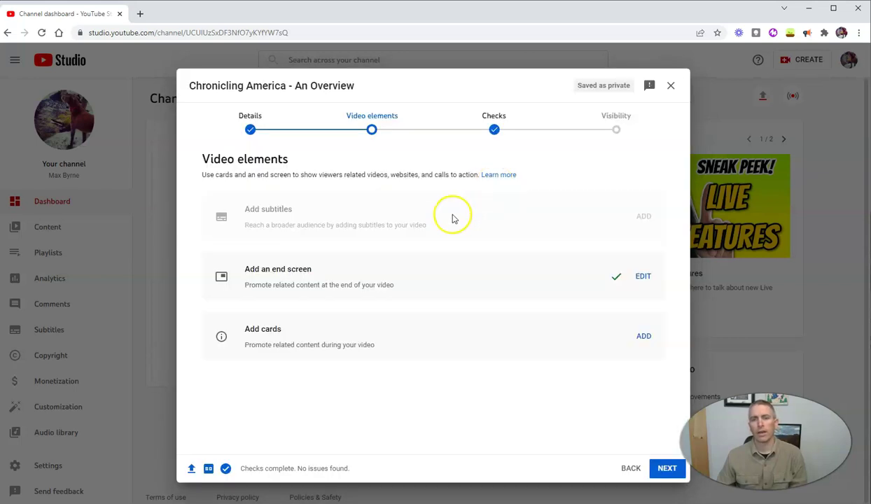
# Step: Pass the Checks step, choose Unlisted visibility, and save to publish
pyautogui.click(662, 473)
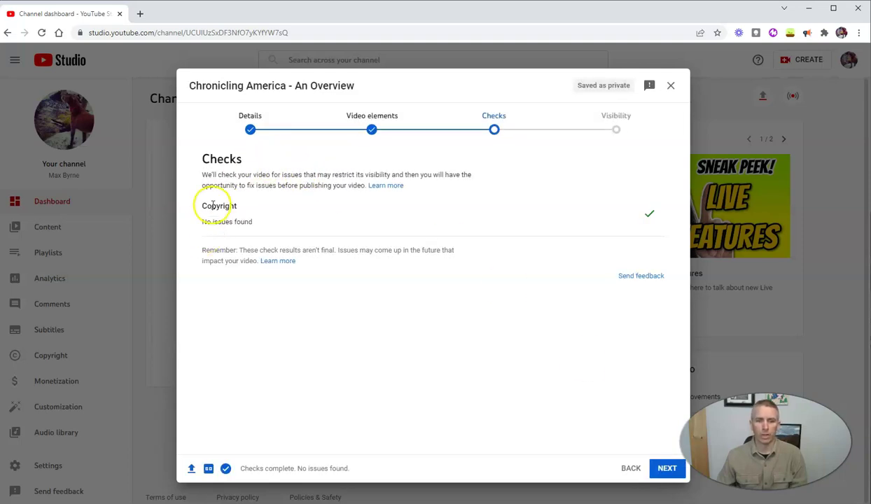
pyautogui.click(662, 472)
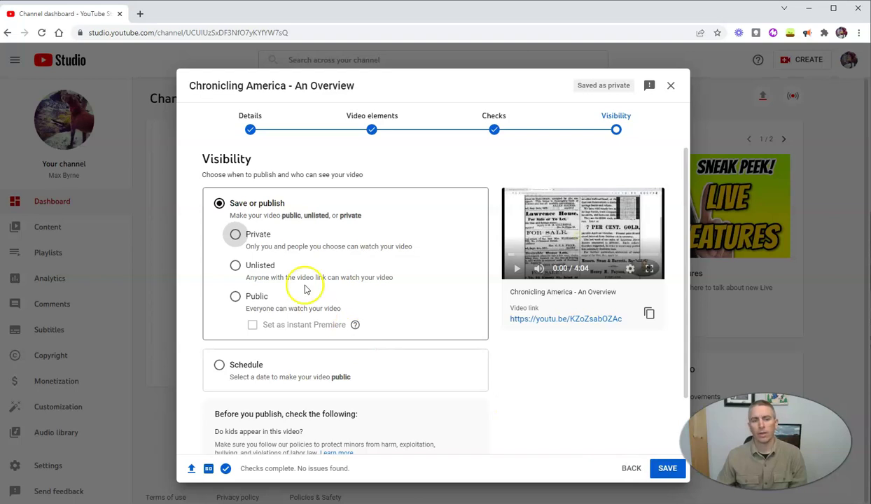
pyautogui.click(236, 267)
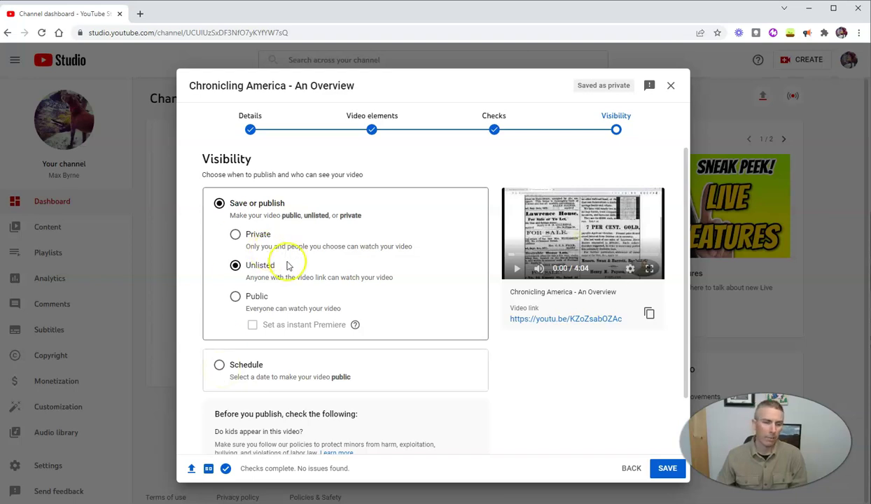
pyautogui.scroll(-1, 571, 409)
pyautogui.click(667, 468)
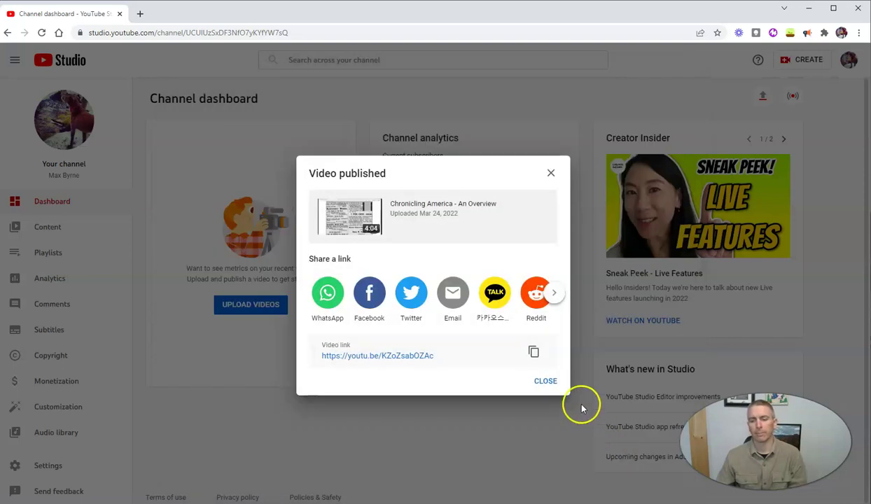
# Step: Close the Video published dialog
pyautogui.click(545, 384)
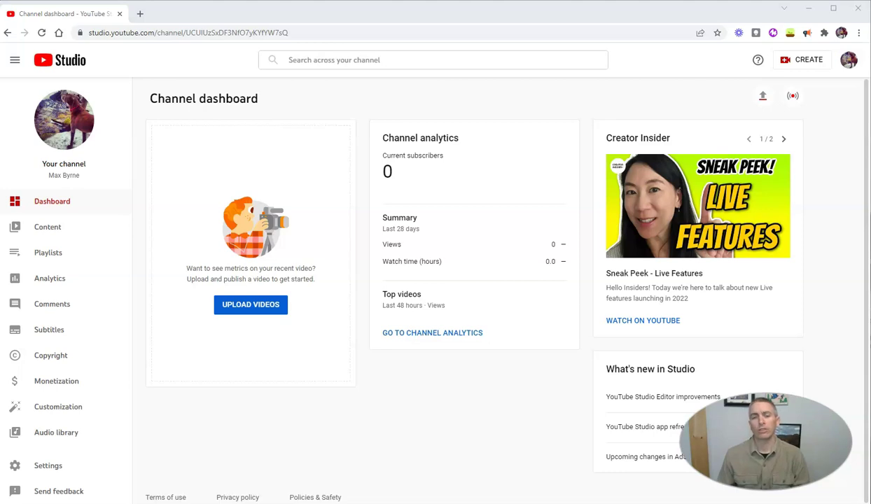
# Step: Open the Chronicling America video's details from Content and dismiss both tip popups
pyautogui.click(46, 233)
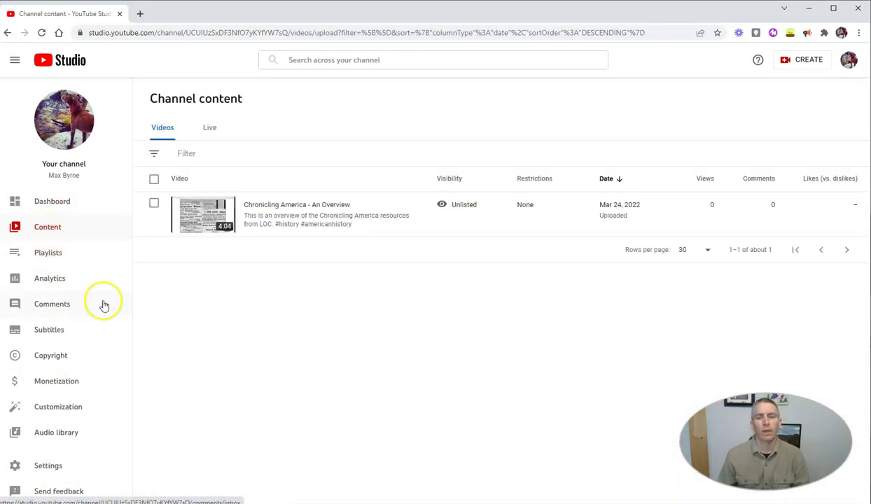
pyautogui.moveTo(254, 217)
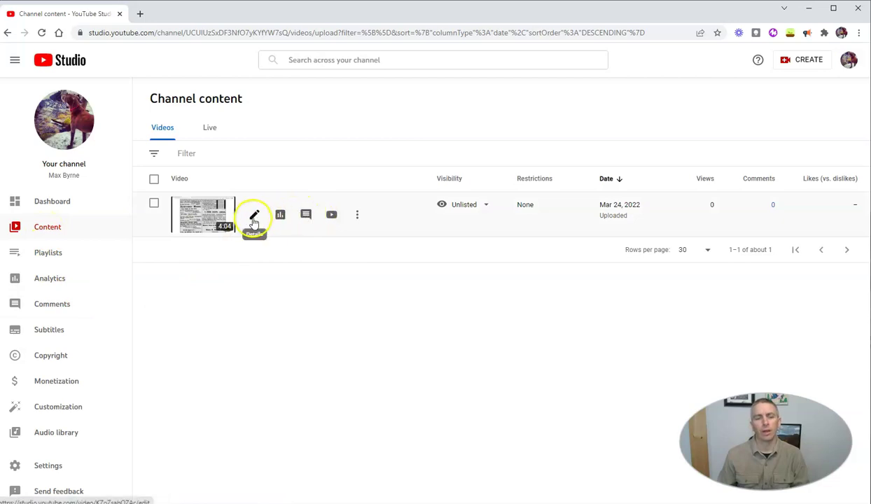
pyautogui.click(255, 216)
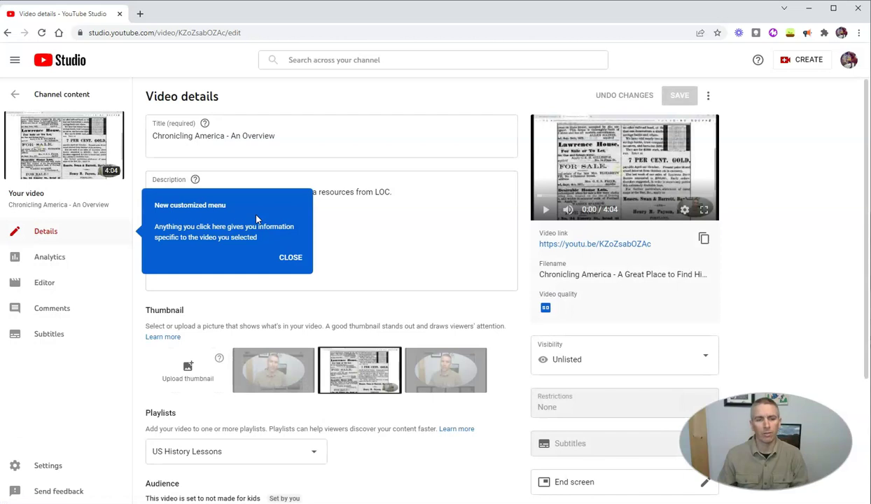
pyautogui.click(396, 233)
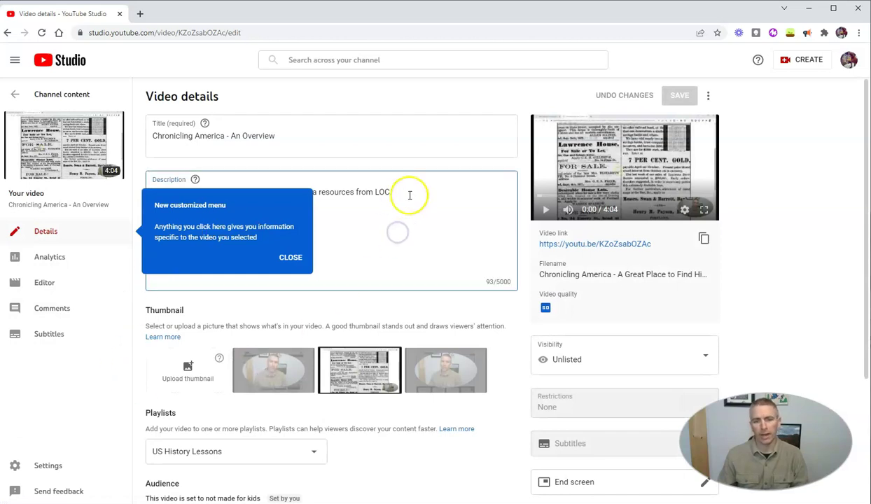
pyautogui.click(292, 258)
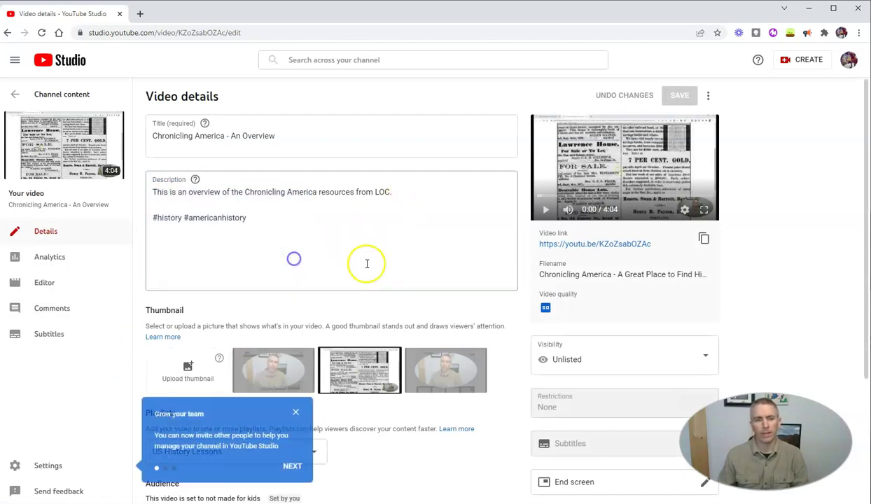
pyautogui.click(295, 410)
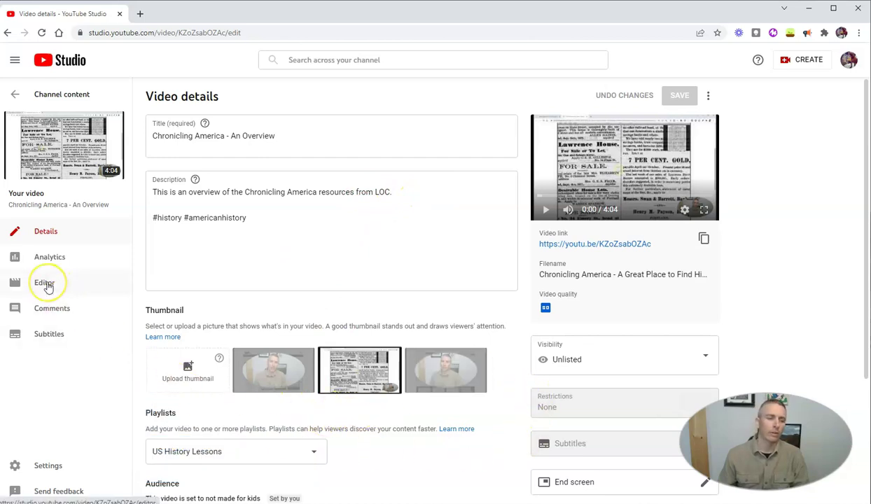
# Step: Open the video editor, try trimming the opening seconds, then discard that trim
pyautogui.click(46, 284)
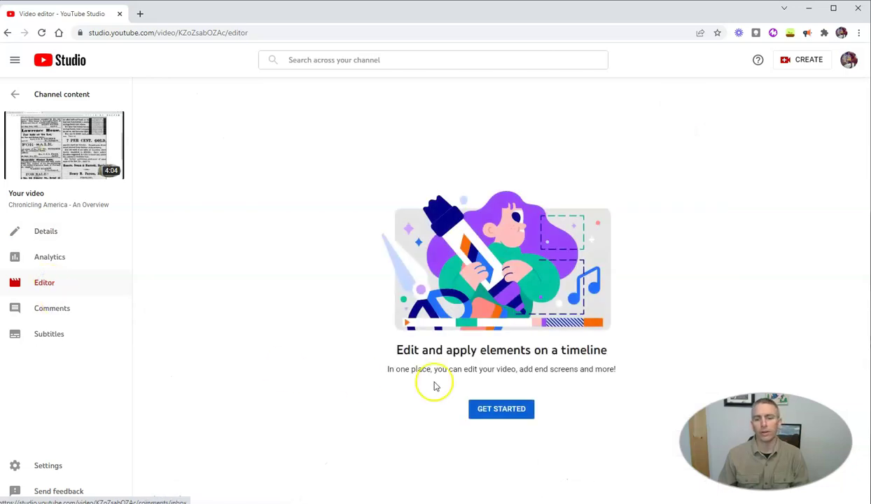
pyautogui.click(518, 419)
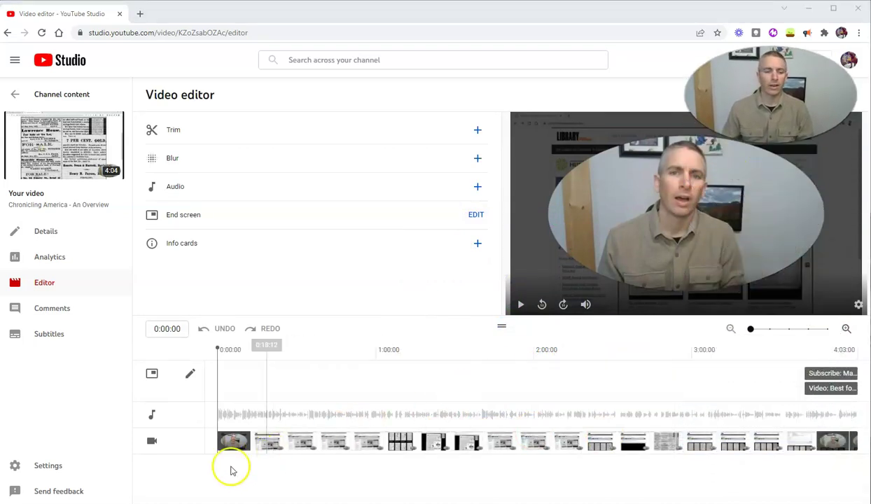
pyautogui.click(173, 132)
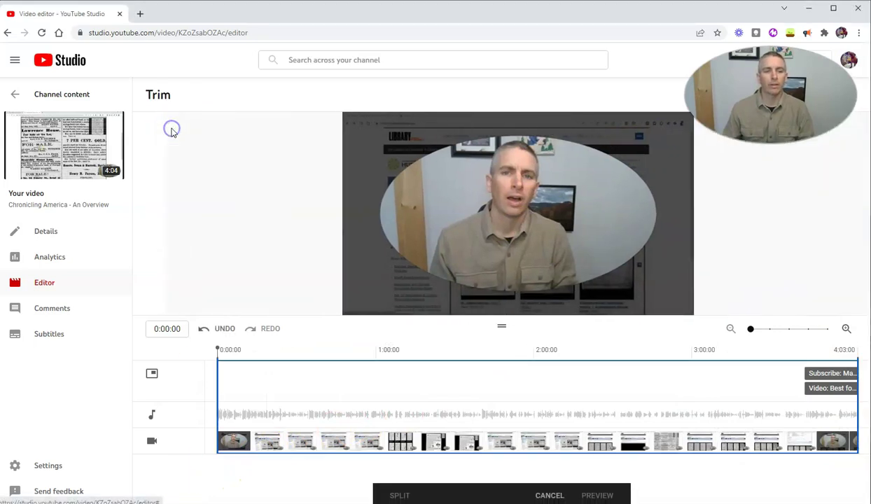
pyautogui.moveTo(217, 389); pyautogui.dragTo(261, 391)
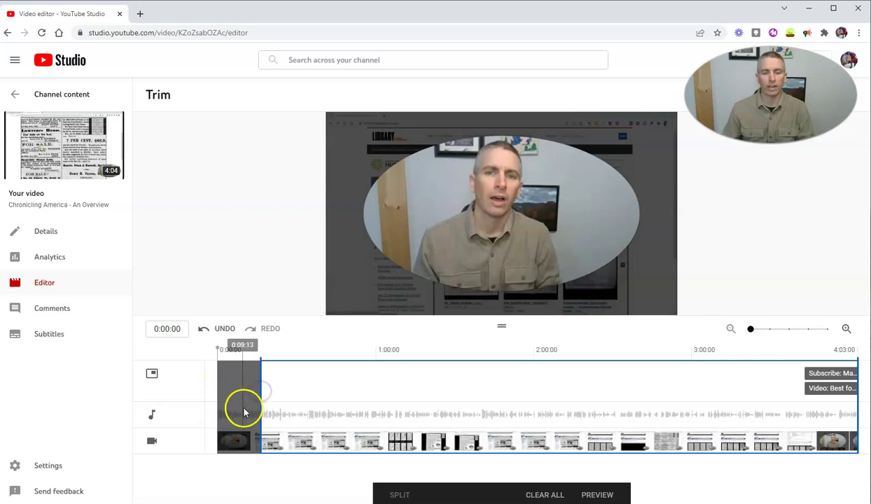
pyautogui.click(246, 407)
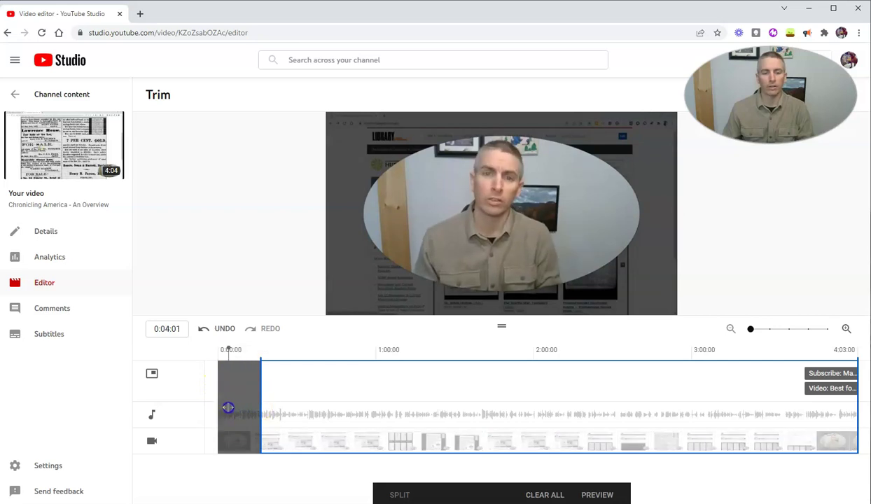
pyautogui.moveTo(246, 407); pyautogui.dragTo(221, 409)
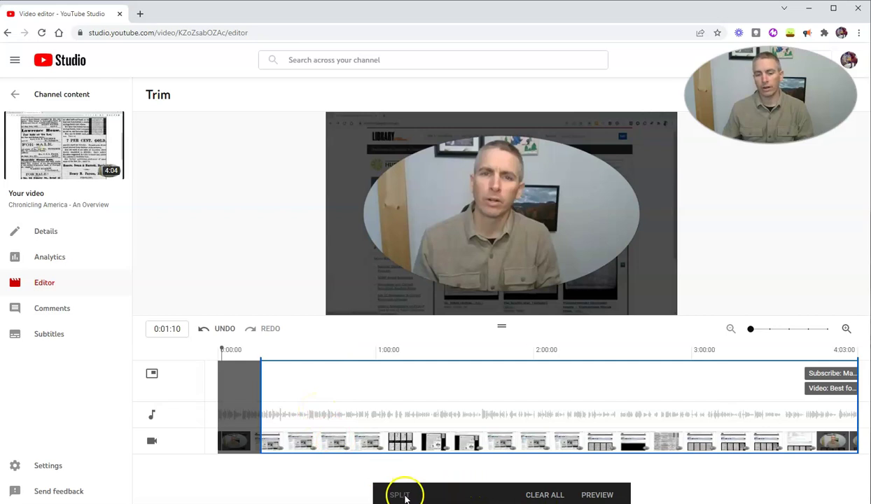
pyautogui.click(545, 495)
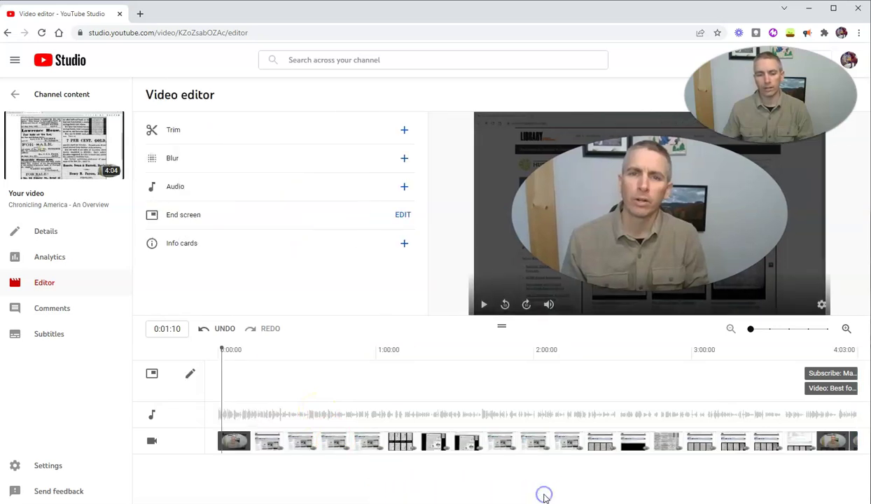
# Step: Trim about the first twelve seconds from the start and preview the result
pyautogui.click(220, 355)
pyautogui.moveTo(254, 372)
pyautogui.mouseDown()
pyautogui.moveTo(226, 374)
pyautogui.moveTo(251, 373)
pyautogui.mouseUp()
pyautogui.click(220, 355)
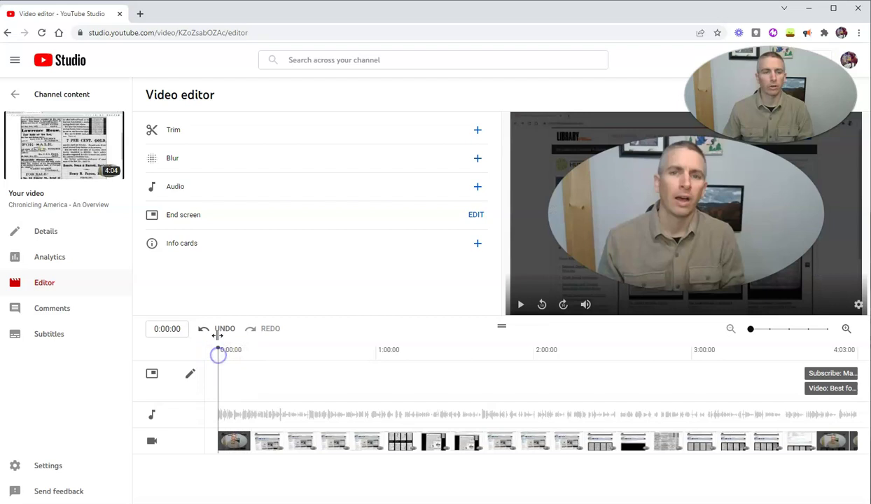
pyautogui.click(173, 130)
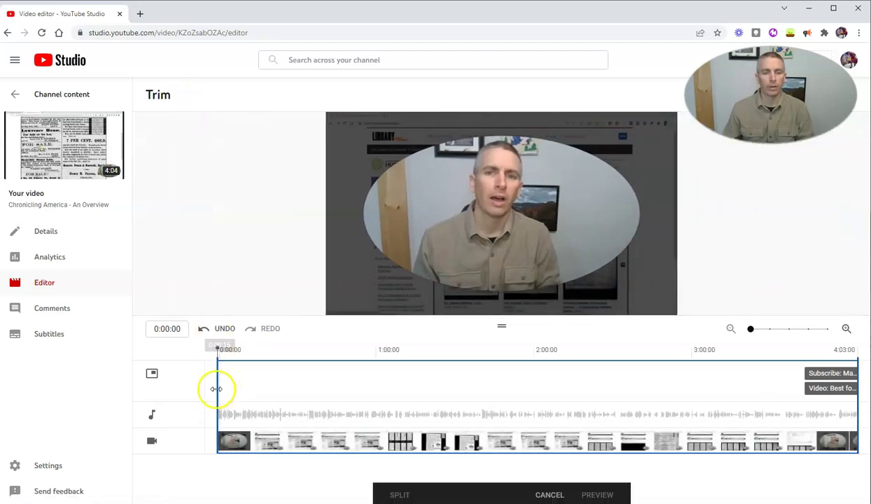
pyautogui.moveTo(217, 388); pyautogui.dragTo(251, 385)
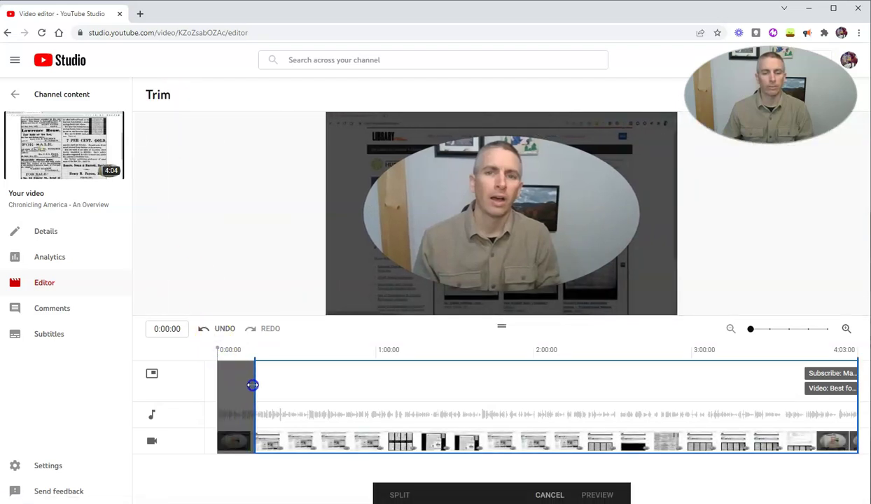
pyautogui.click(598, 494)
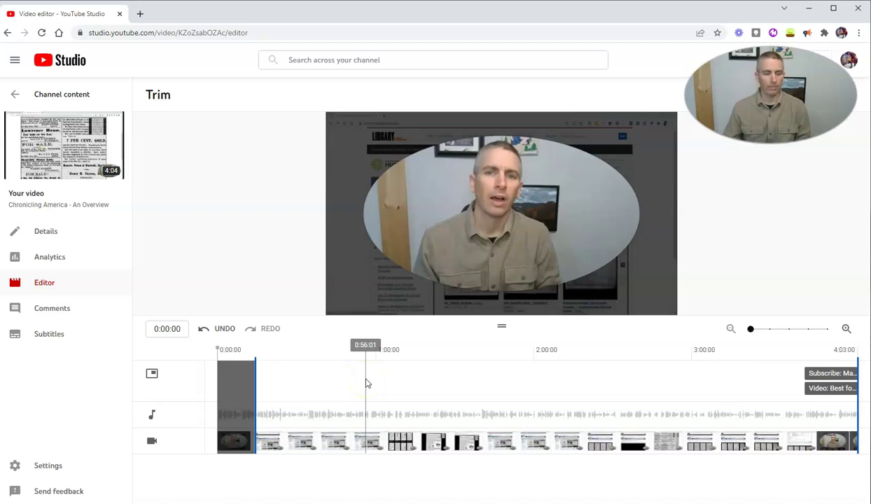
# Step: Play the trimmed preview from about 0:10 and 0:14, then discard the trim
pyautogui.click(16, 98)
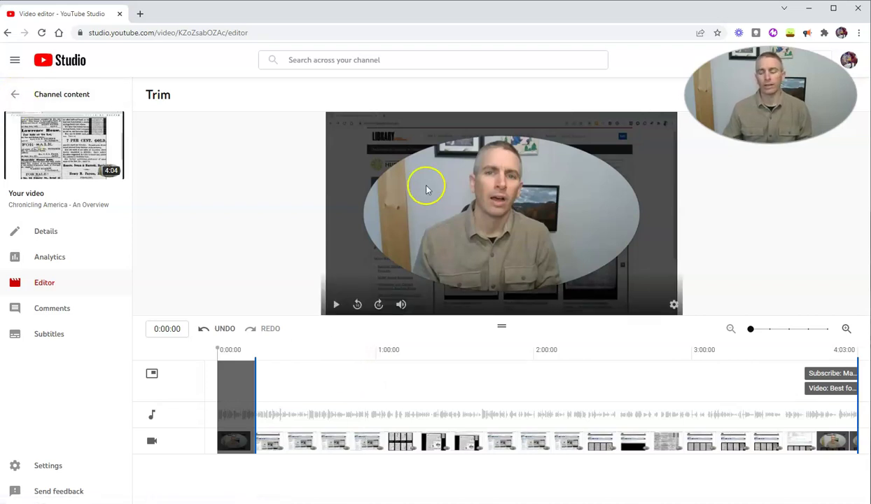
pyautogui.click(247, 408)
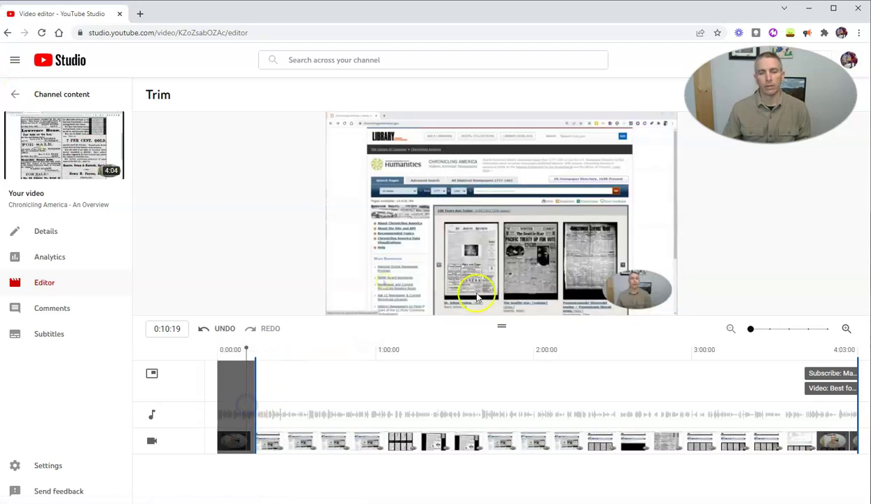
pyautogui.click(336, 305)
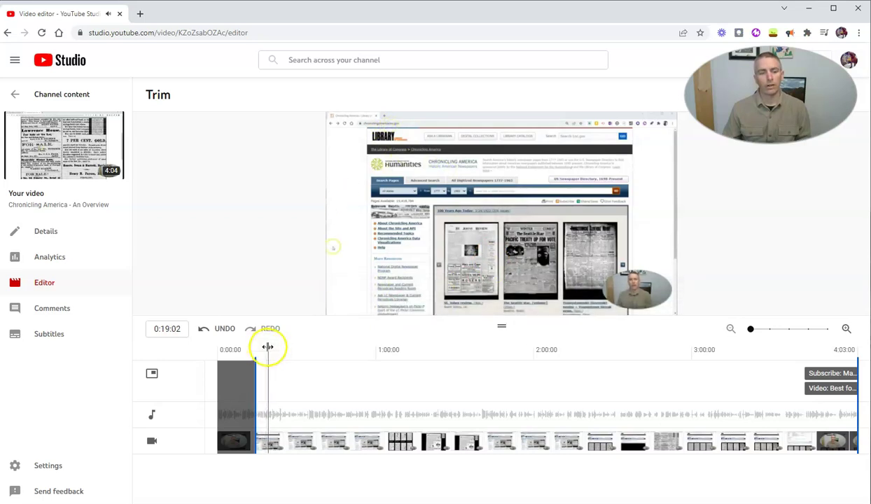
pyautogui.moveTo(266, 348); pyautogui.dragTo(240, 349)
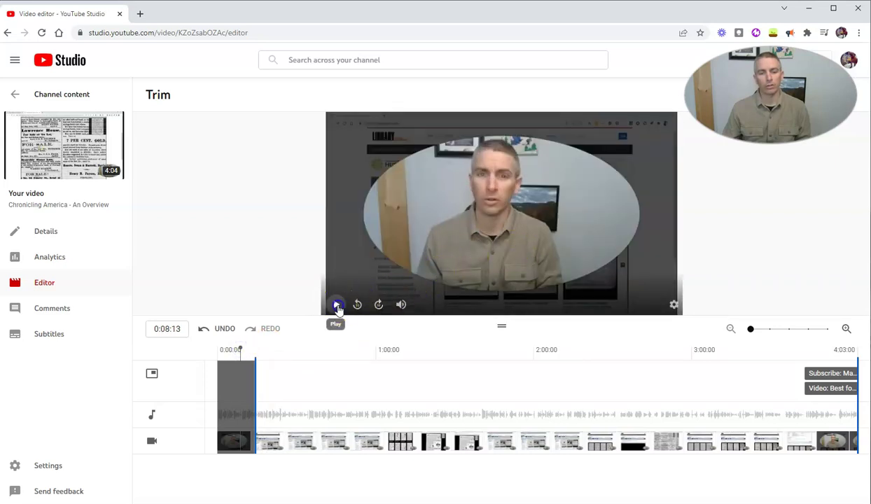
pyautogui.click(336, 306)
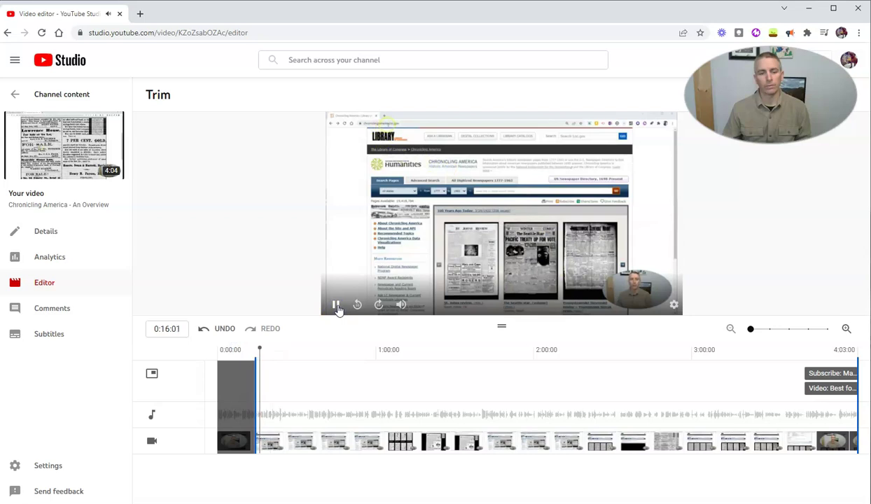
pyautogui.click(336, 306)
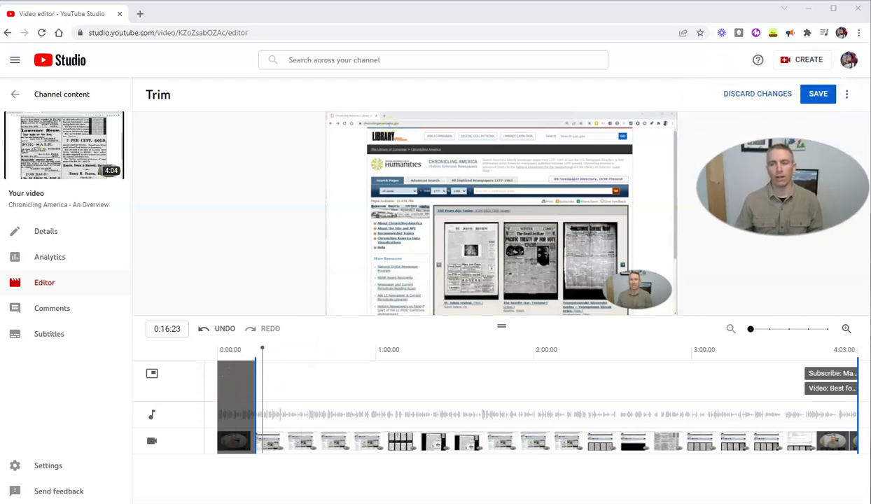
pyautogui.click(769, 98)
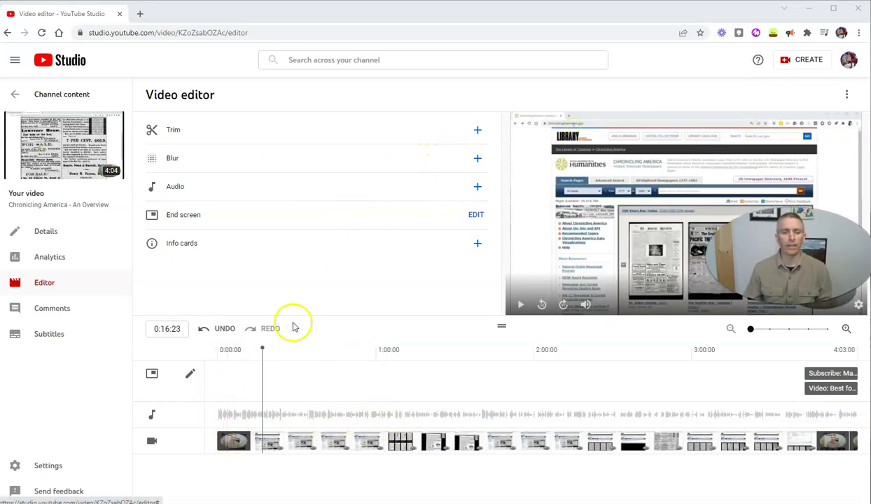
# Step: Reset the playhead to 0:00 and show the Face blur and Custom blur options
pyautogui.click(479, 160)
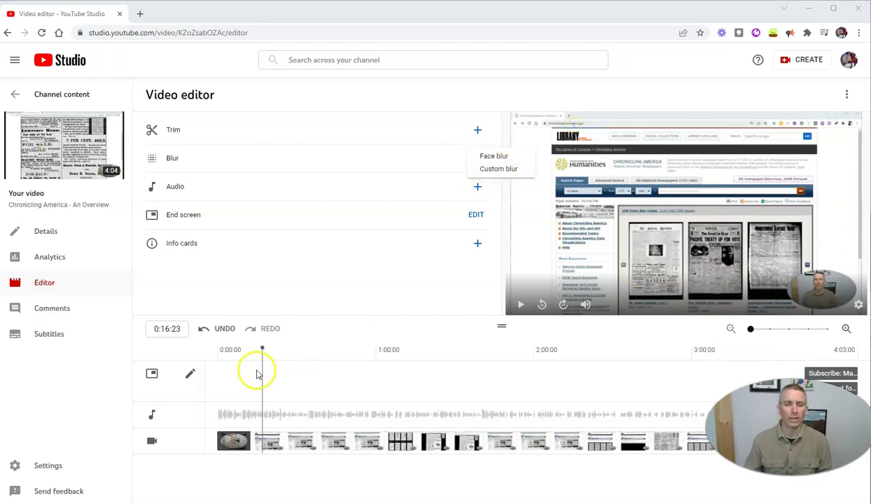
pyautogui.click(237, 360)
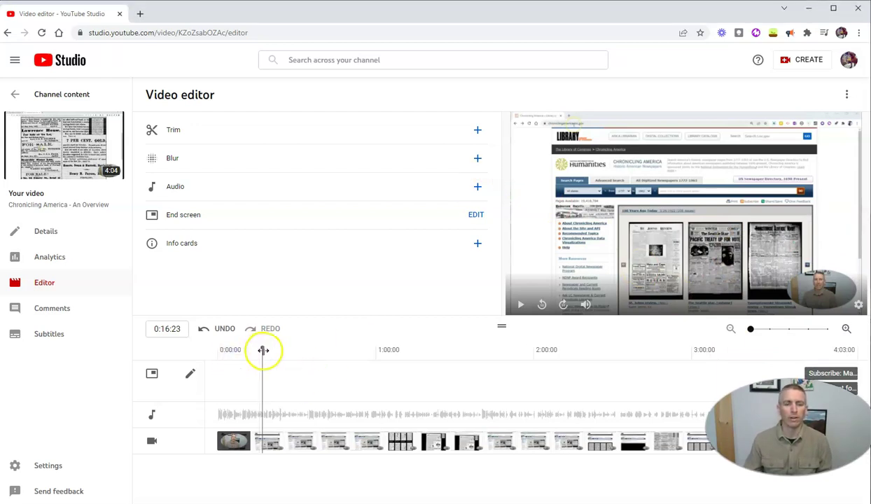
pyautogui.moveTo(259, 354); pyautogui.dragTo(221, 353)
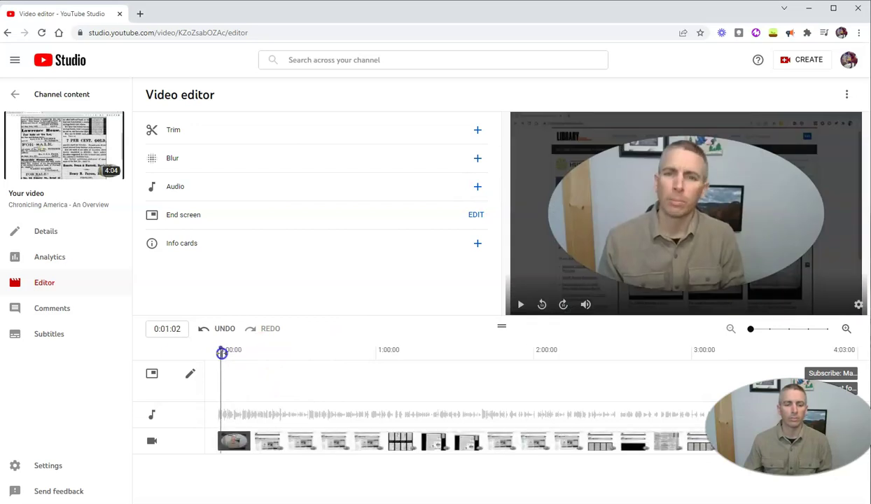
pyautogui.click(478, 158)
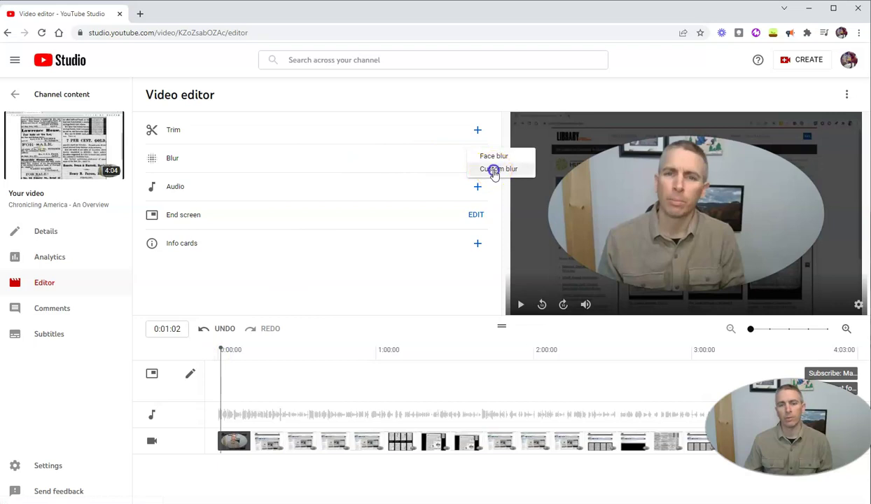
pyautogui.click(493, 169)
pyautogui.moveTo(676, 220); pyautogui.dragTo(548, 96)
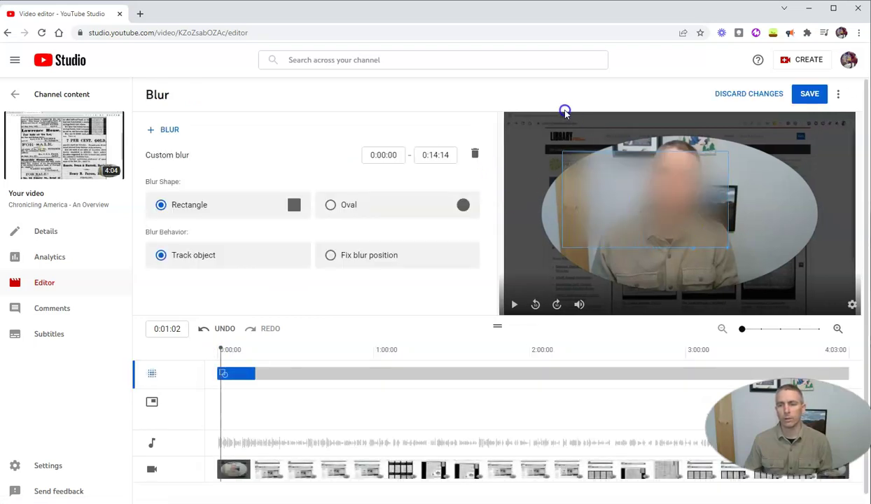
pyautogui.moveTo(648, 204); pyautogui.dragTo(688, 200)
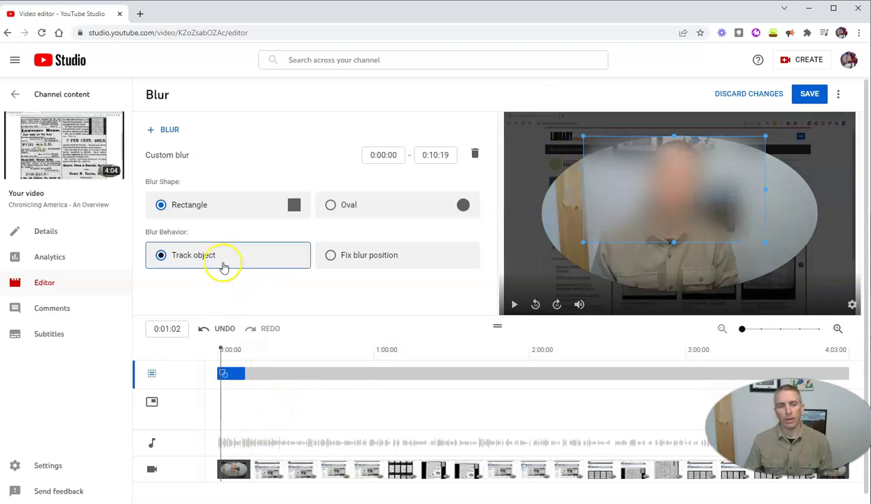
pyautogui.click(330, 205)
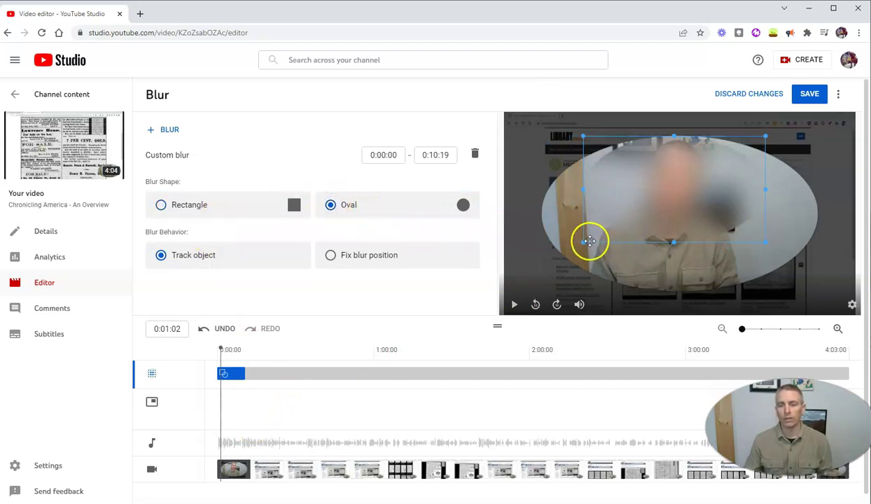
pyautogui.moveTo(583, 241); pyautogui.dragTo(535, 270)
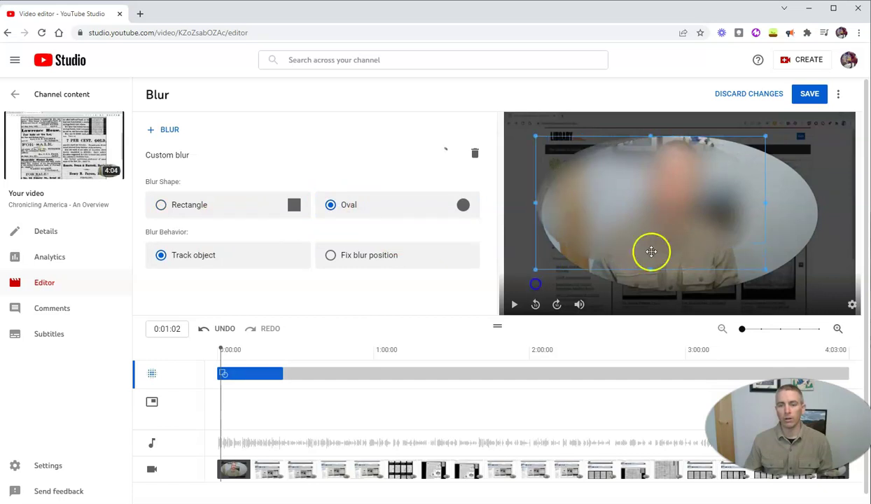
pyautogui.moveTo(765, 269); pyautogui.dragTo(819, 301)
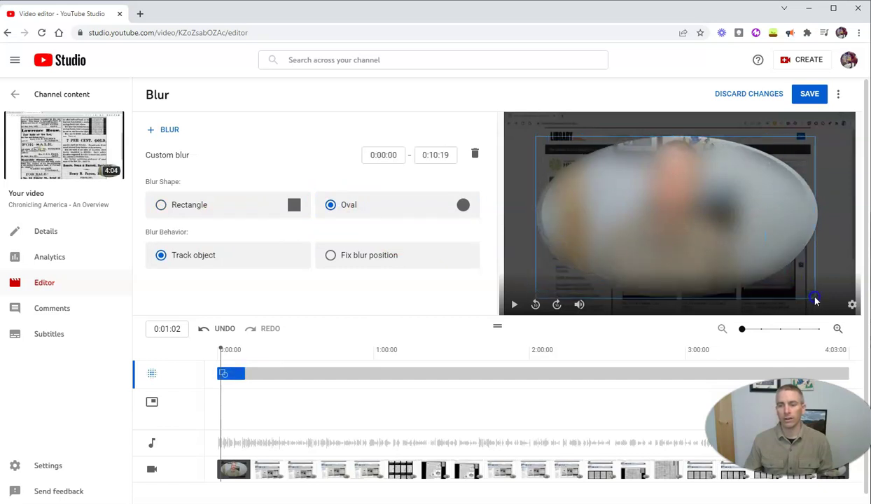
pyautogui.moveTo(713, 235); pyautogui.dragTo(712, 231)
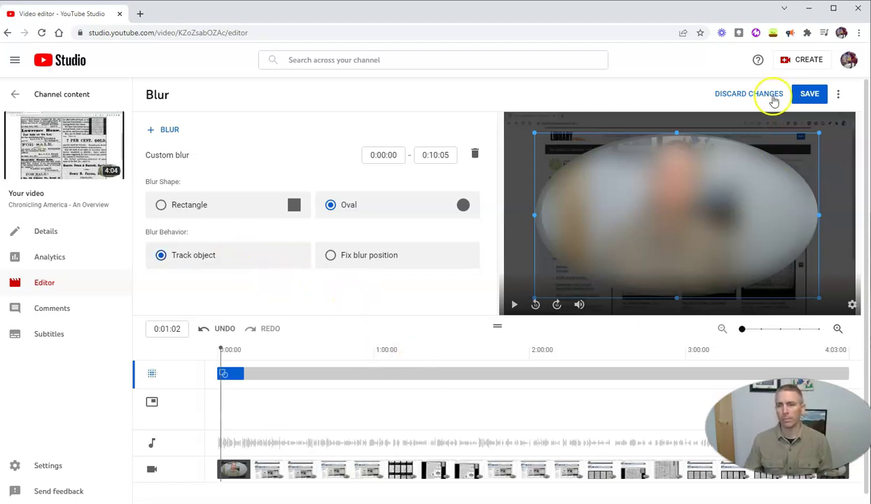
pyautogui.click(747, 94)
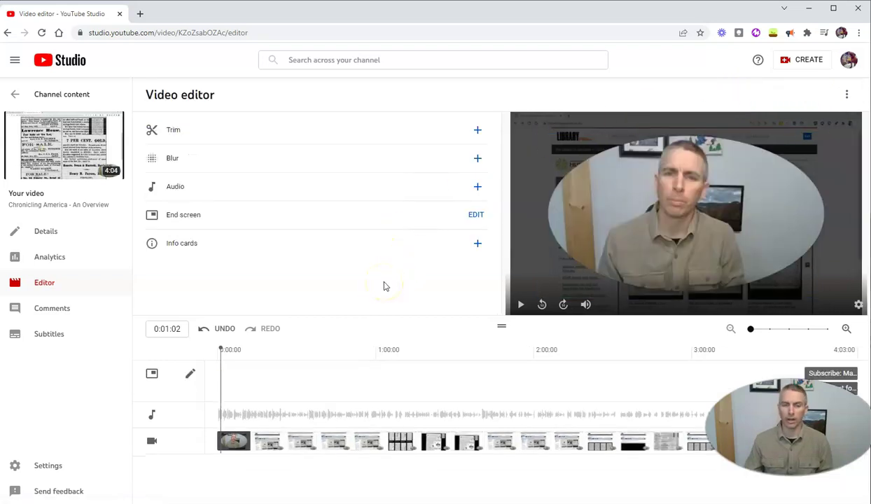
# Step: Browse the free audio library, read the Breeze track's license terms, and preview Seasons
pyautogui.click(479, 188)
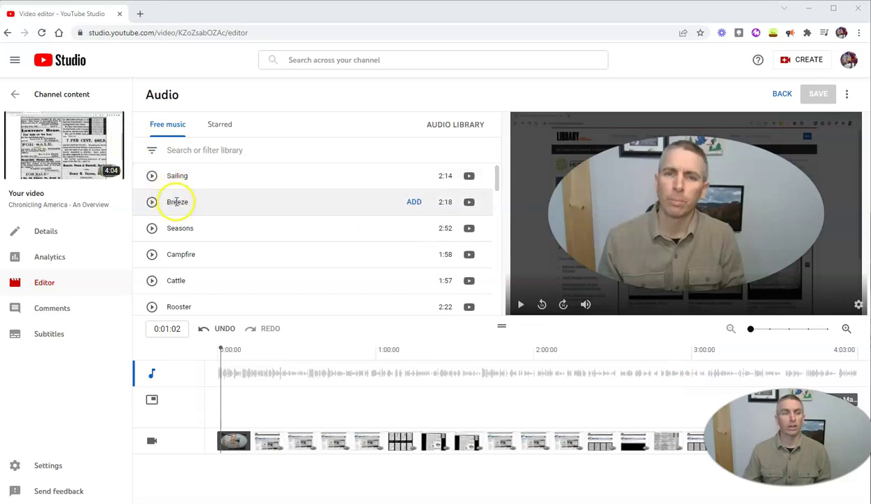
pyautogui.moveTo(280, 202)
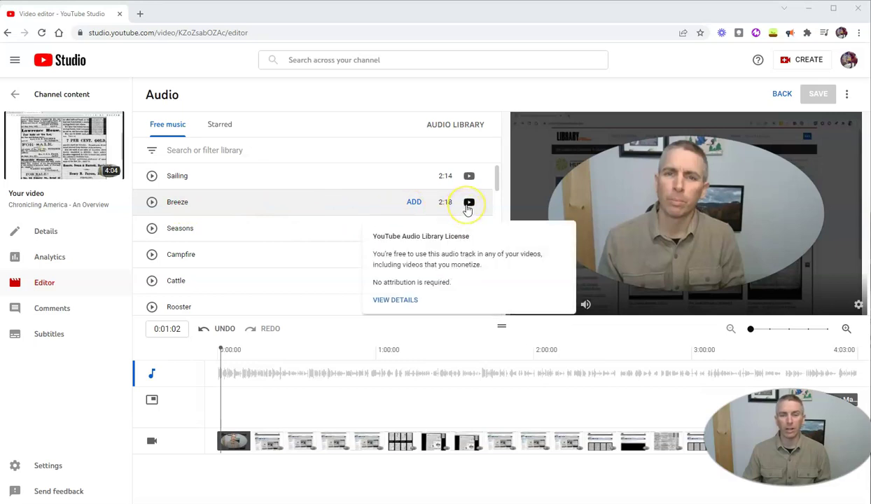
pyautogui.click(470, 207)
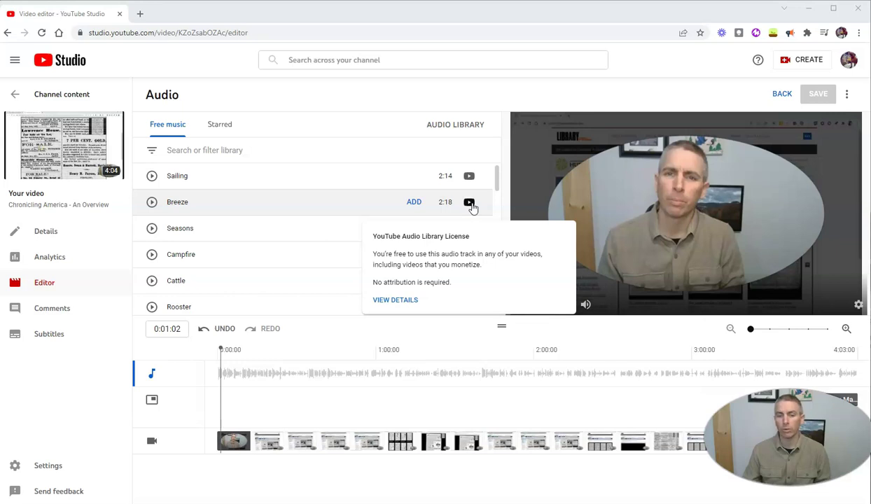
pyautogui.click(407, 301)
pyautogui.click(408, 302)
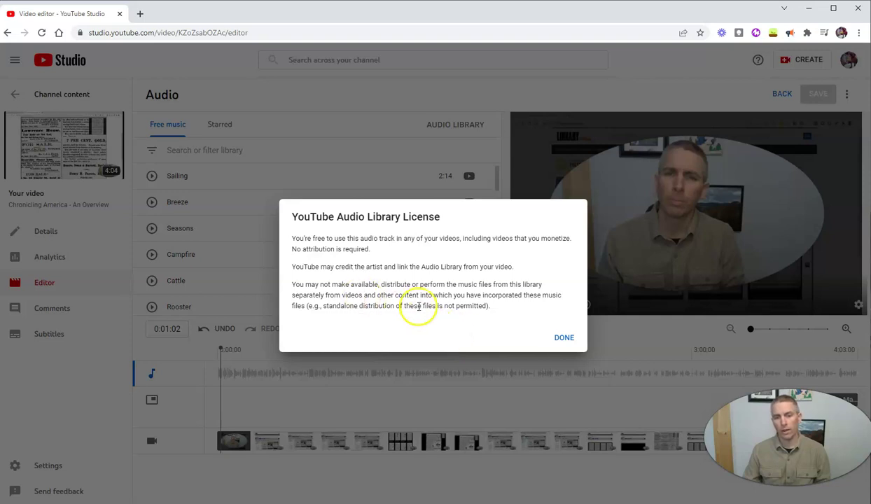
pyautogui.click(563, 339)
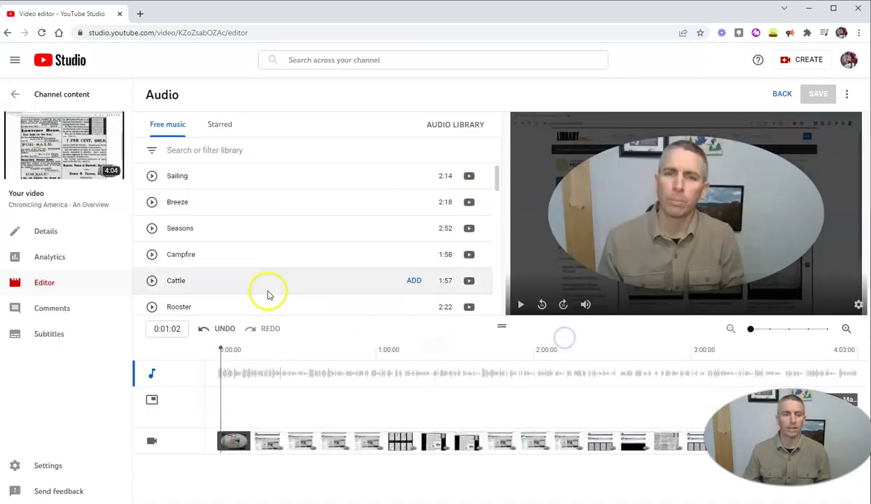
pyautogui.click(152, 228)
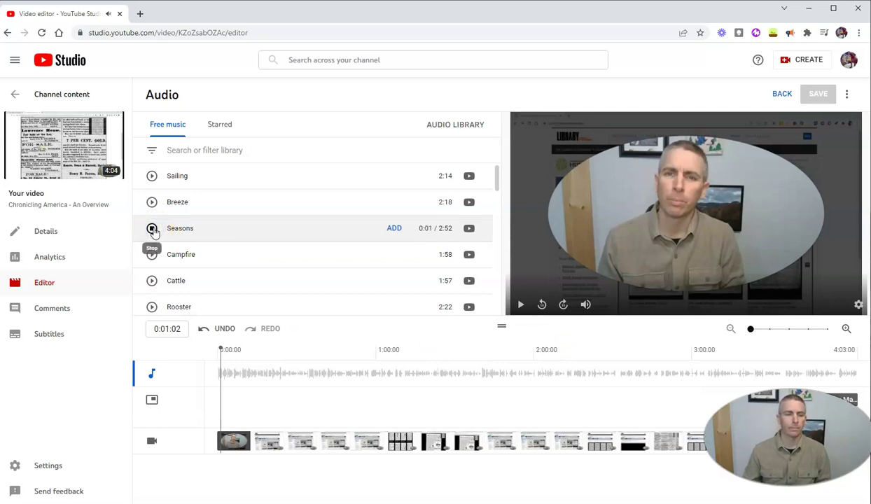
pyautogui.click(153, 229)
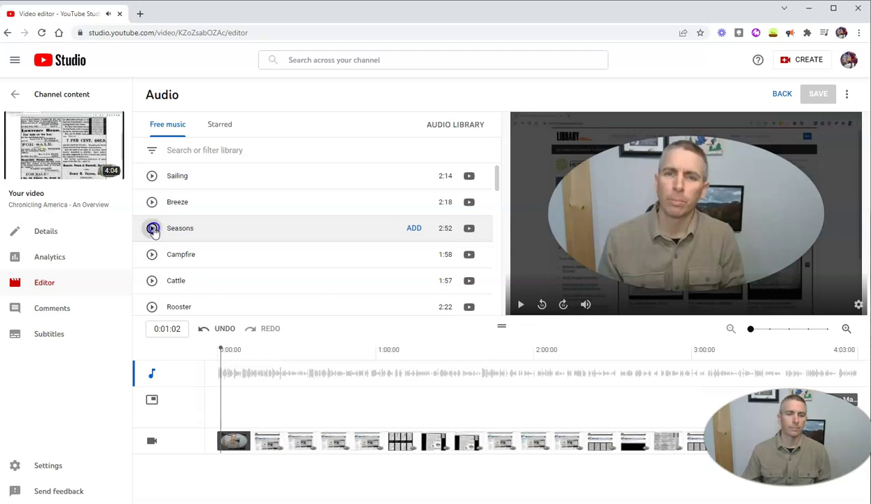
pyautogui.click(415, 228)
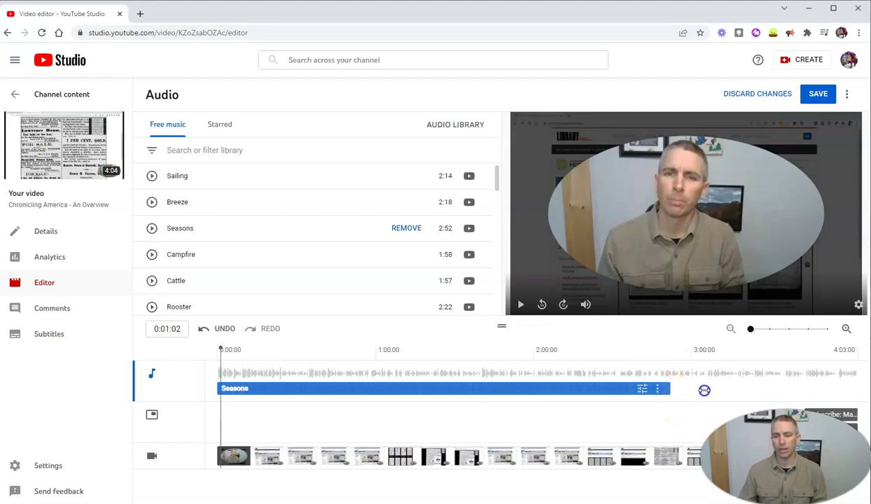
pyautogui.moveTo(630, 390)
pyautogui.mouseDown()
pyautogui.moveTo(614, 389)
pyautogui.moveTo(726, 390)
pyautogui.mouseUp()
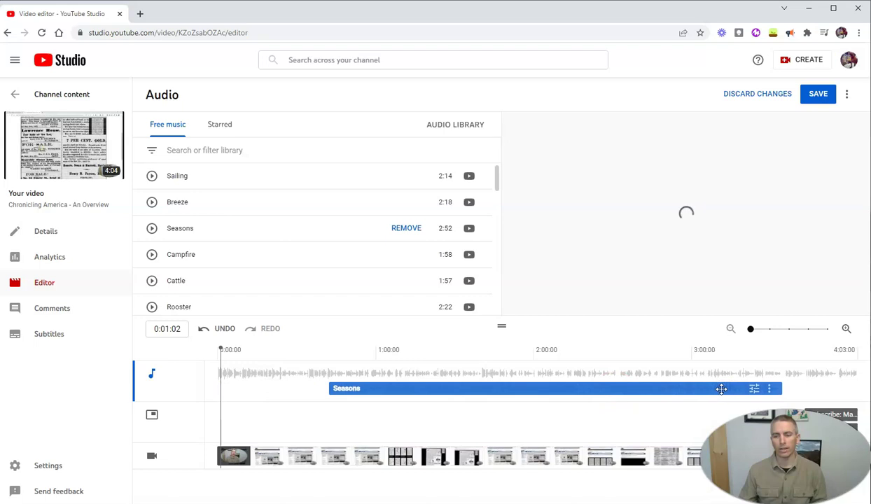
pyautogui.moveTo(720, 389)
pyautogui.mouseDown()
pyautogui.moveTo(741, 390)
pyautogui.moveTo(673, 402)
pyautogui.mouseUp()
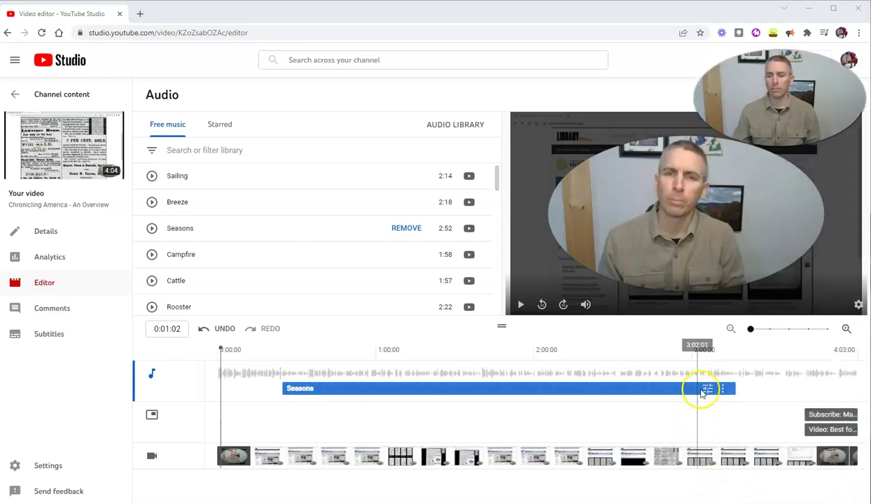
pyautogui.click(707, 389)
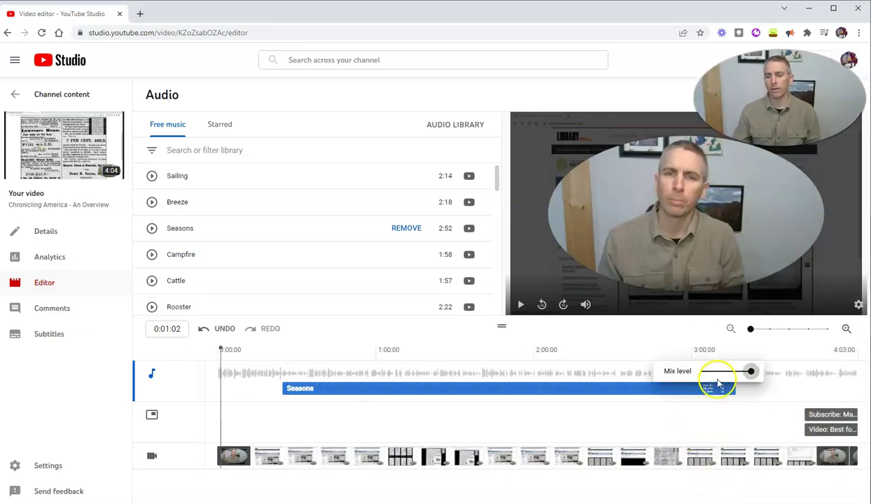
pyautogui.moveTo(751, 372); pyautogui.dragTo(744, 372)
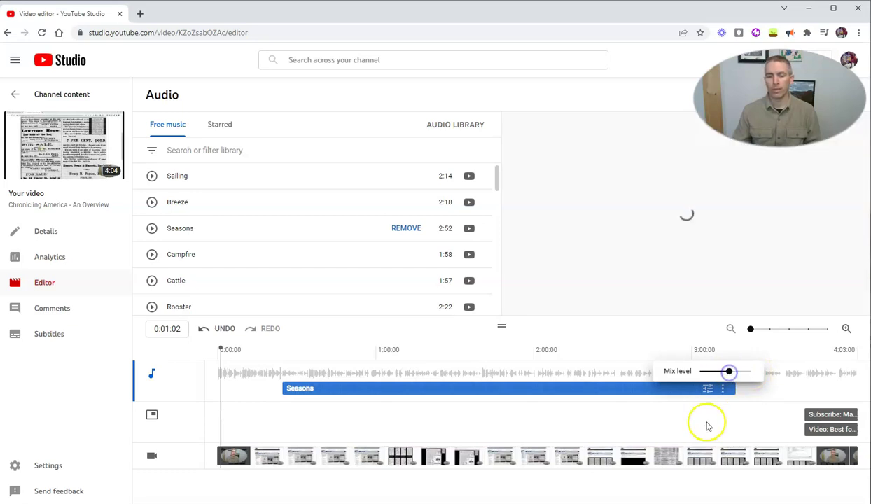
pyautogui.click(723, 391)
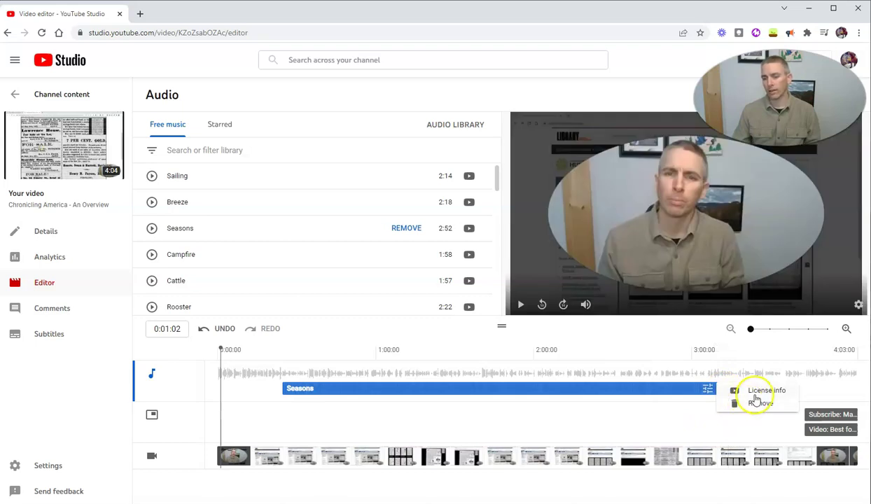
pyautogui.click(755, 403)
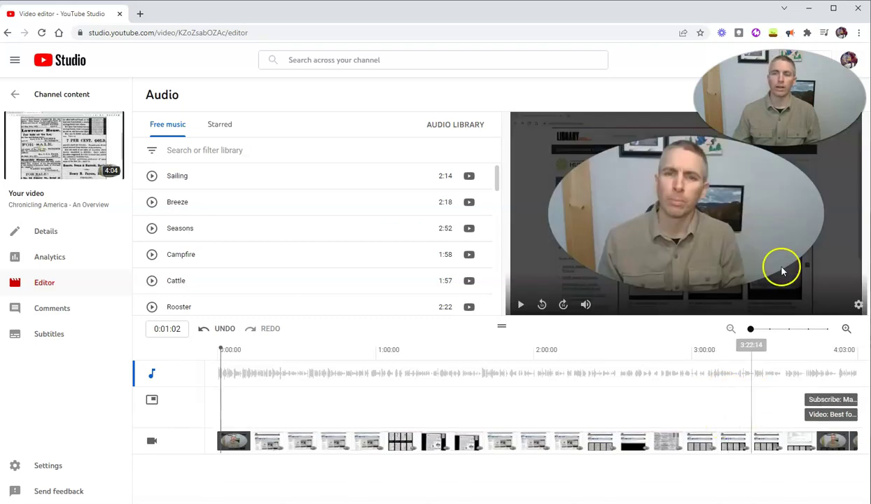